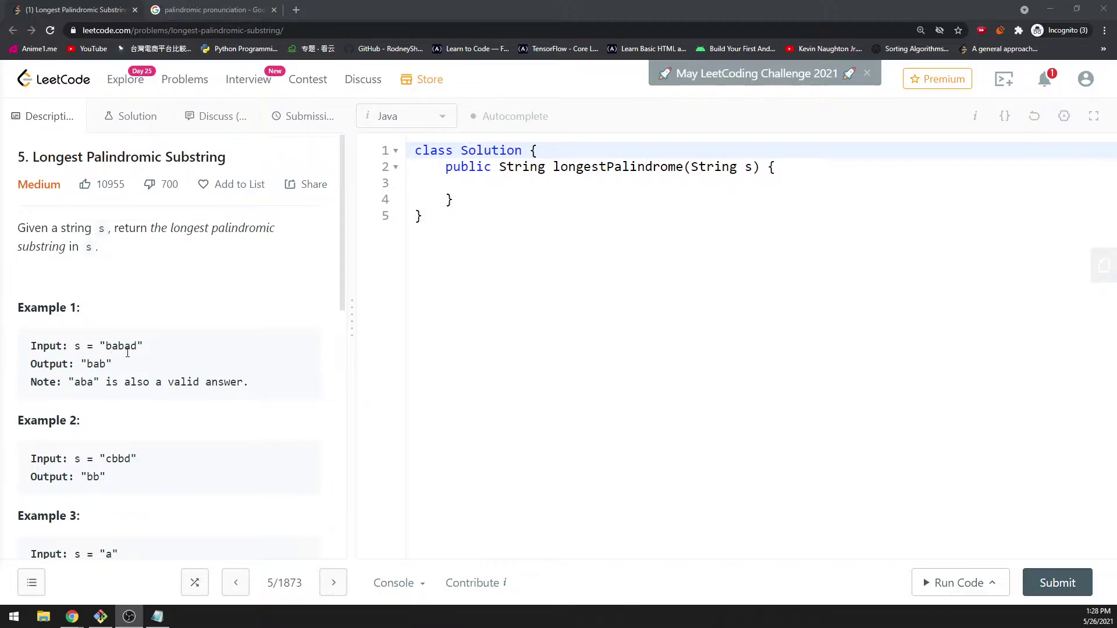
- Highlight bab in babad and bb in cbbd, then open a line below longestPalindrome
mouse_move(106, 346)
left_mouse_down()
mouse_move(125, 346)
mouse_move(108, 343)
left_mouse_up()
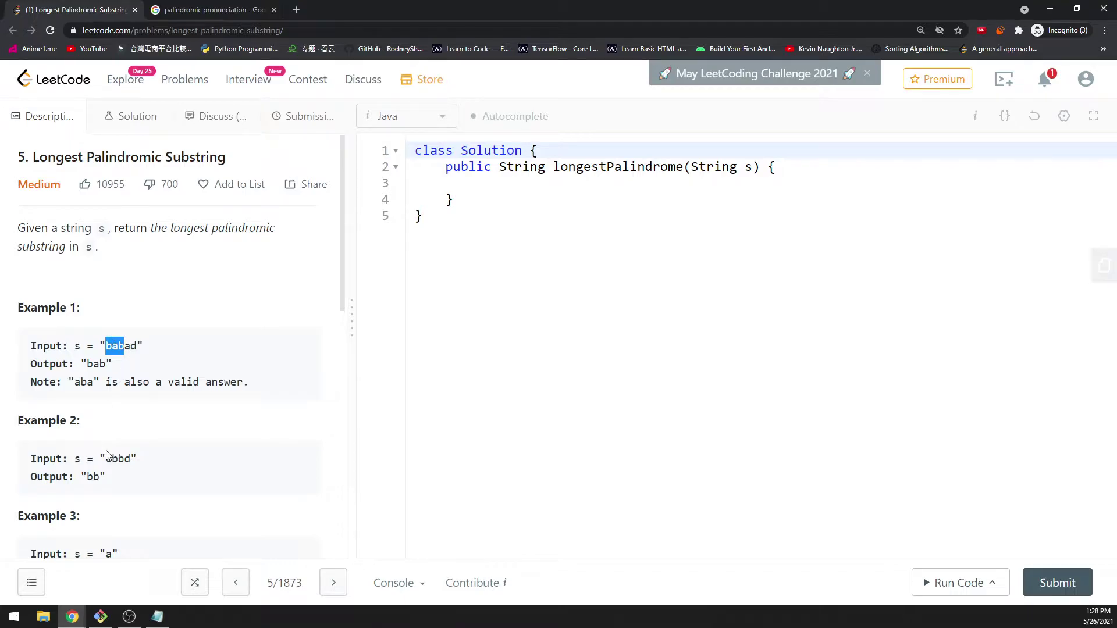
mouse_move(112, 459)
left_mouse_down()
mouse_move(127, 463)
mouse_move(112, 436)
mouse_move(123, 475)
left_mouse_up()
scroll(108, 444, "down", 2)
scroll(114, 434, "down", 1)
scroll(142, 449, "down", 3)
scroll(146, 426, "up", 3)
scroll(145, 424, "up", 3)
left_click(474, 185)
left_click(475, 215)
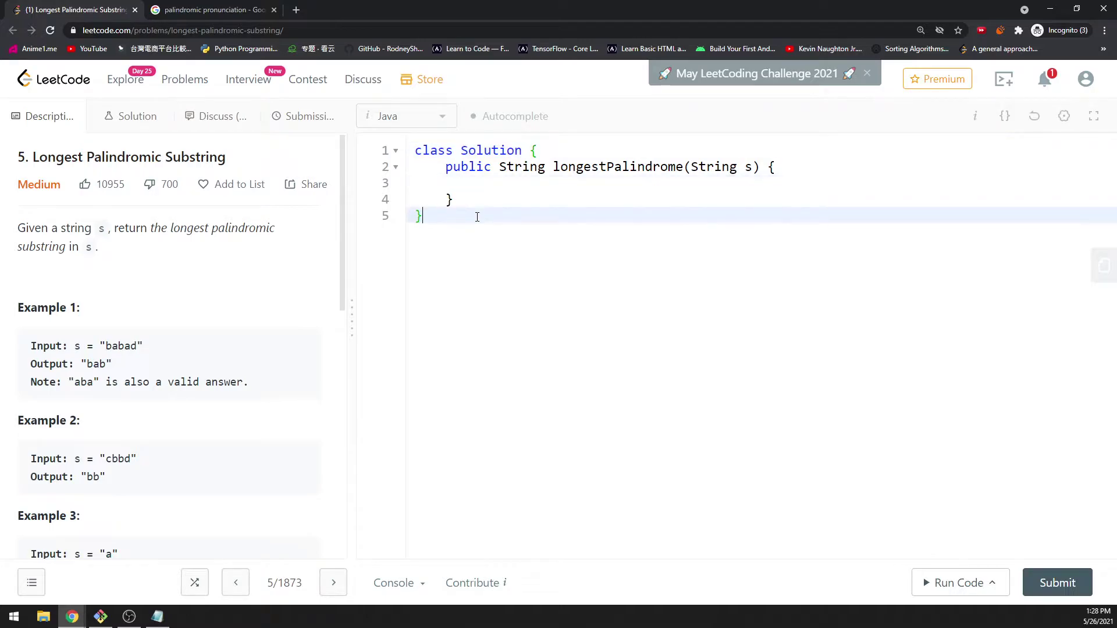
left_click(586, 173)
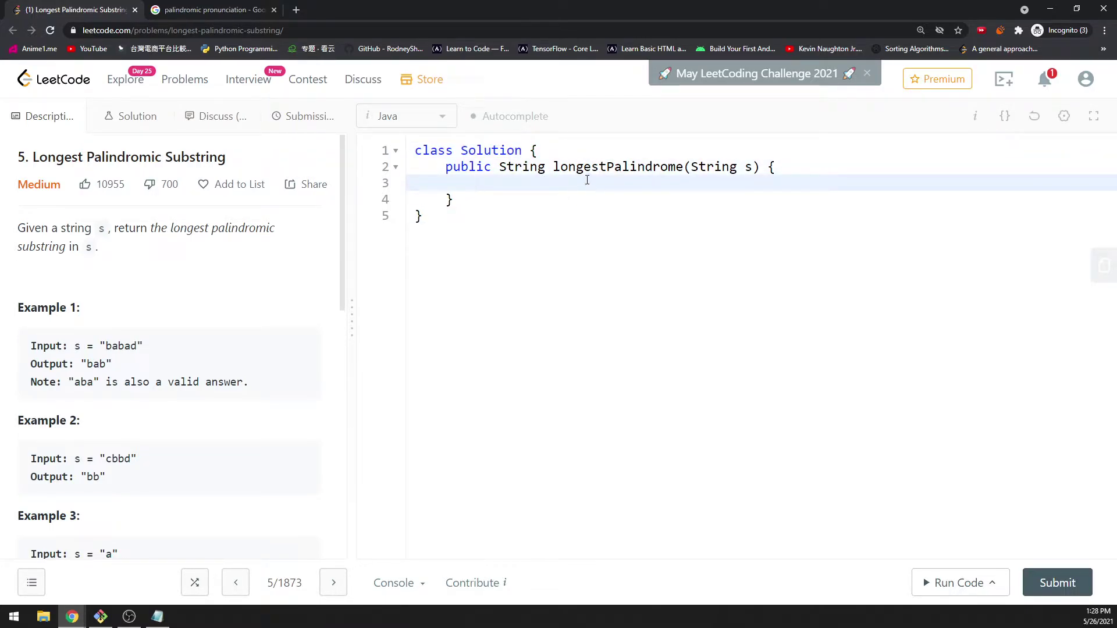
left_click(531, 205)
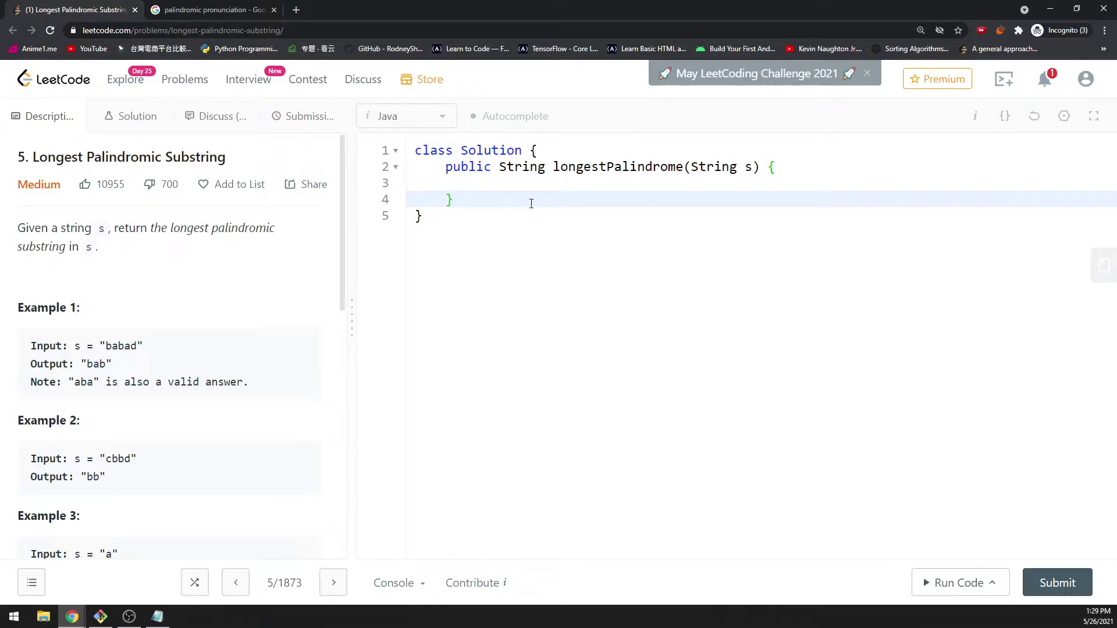
key("Return")
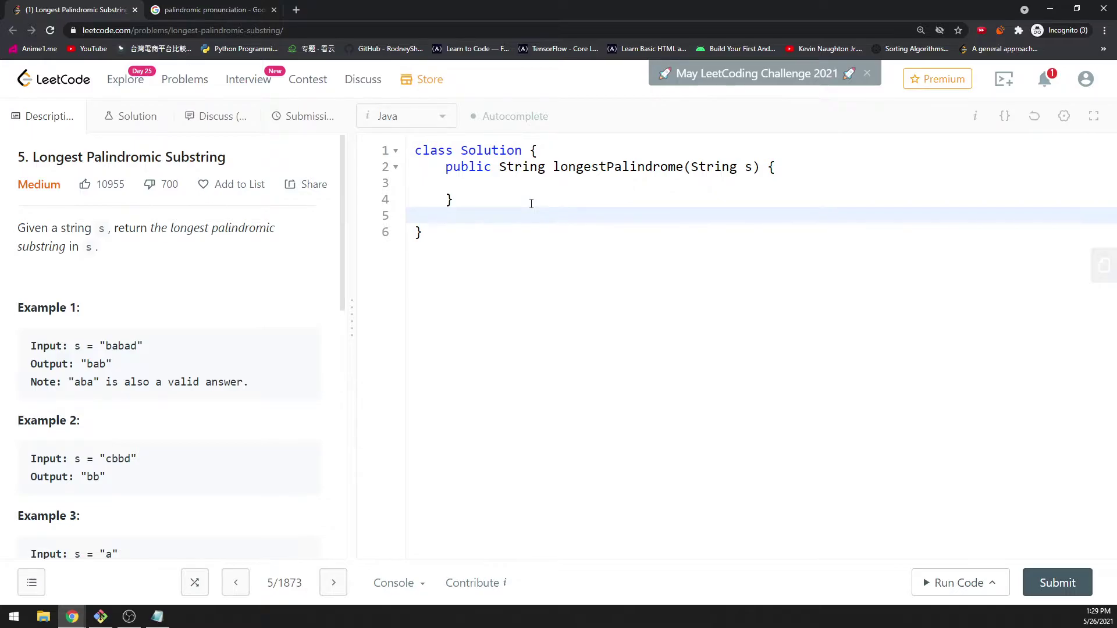
type("public ")
type("int ")
type("isPalindrome(Stri")
- Write isPalindrome(String s, int L, int R) with an if (L > R) return 0 check
key("BackSpace")
key("BackSpace")
type("ring s, ")
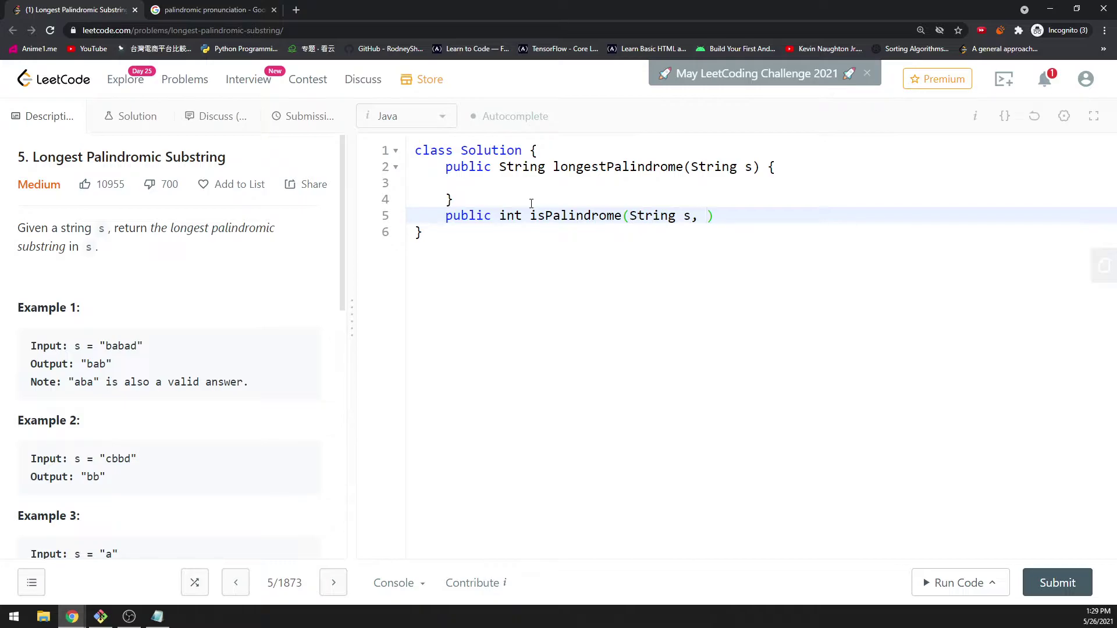
type("int L, int R){")
key("Return")
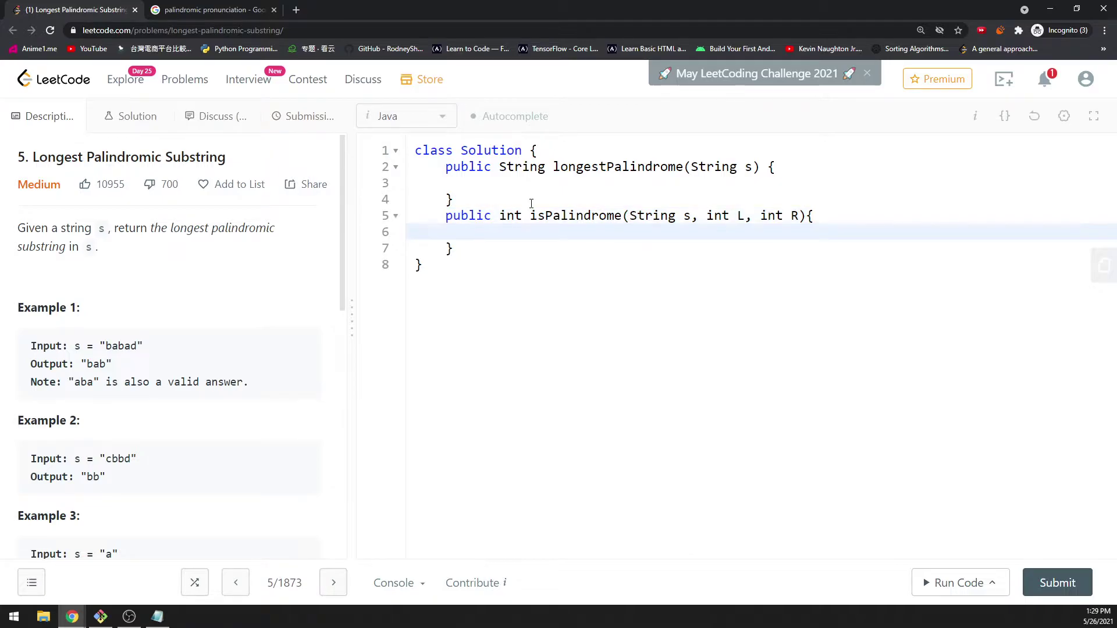
type("if(")
type("L >R")
key("Left")
key("Right")
key("Delete")
key("Right")
type("{")
key("Return")
type("ret")
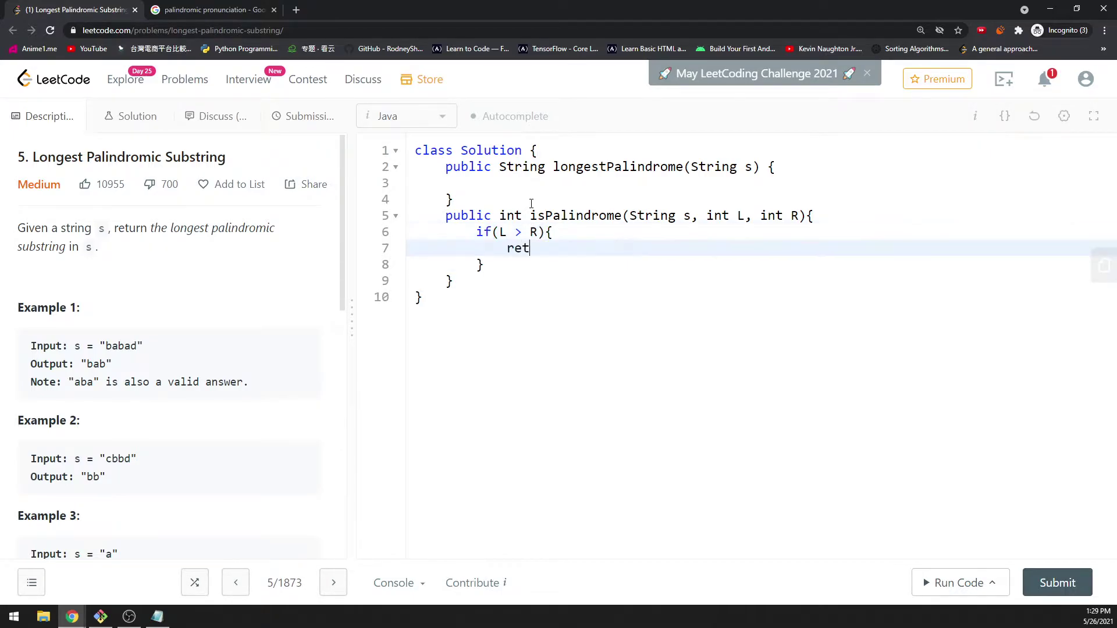
type("urn 0;")
- Paste 'babad' from Example 1 above the helper, with L and R markers beneath
double_click(132, 346)
key("ctrl+c")
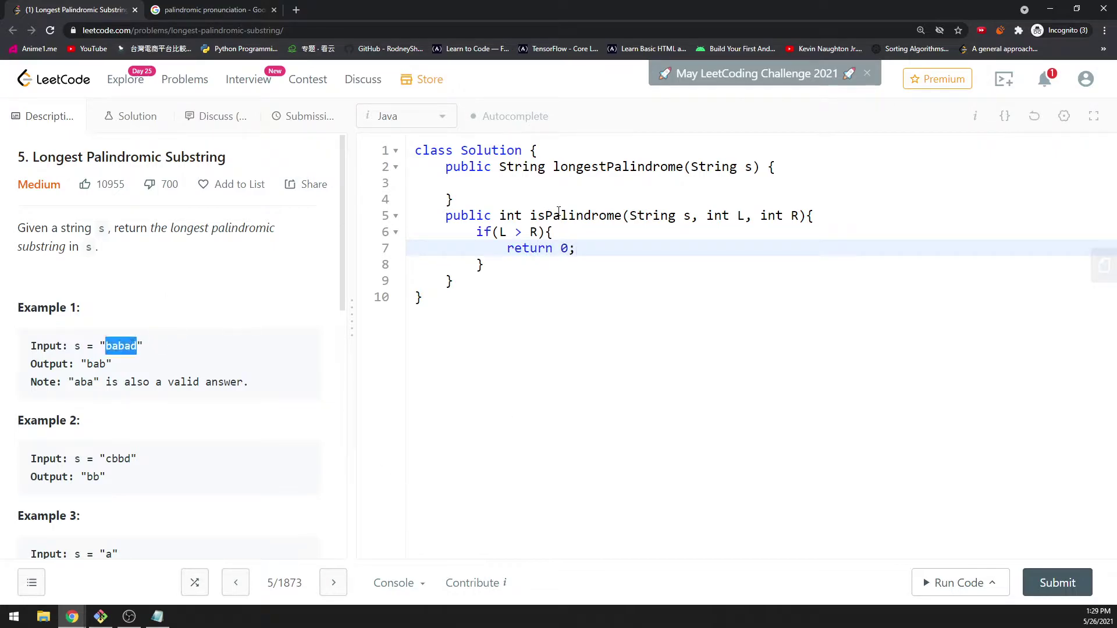
left_click(556, 200)
key("Return")
key("ctrl+v")
key("Return")
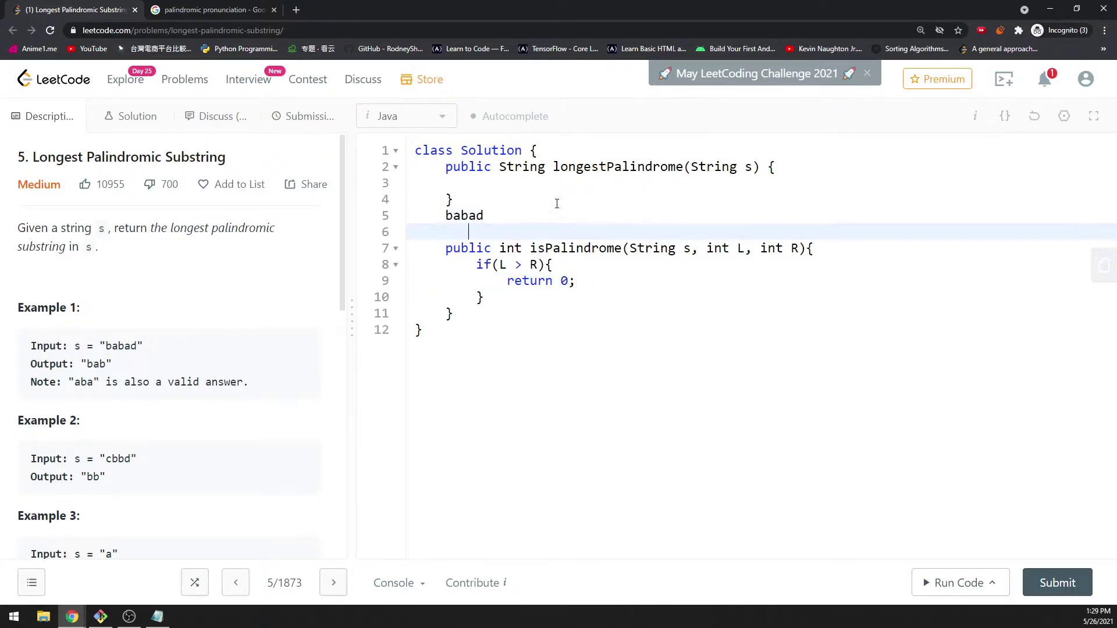
type("L")
key("Left")
key("Left")
type("R")
key("Delete")
key("BackSpace")
key("BackSpace")
type("LR")
key("BackSpace")
key("Right")
- Add a 'bab' note with aligned L and R marker lines beneath it
key("Down")
key("Down")
key("Down")
key("Down")
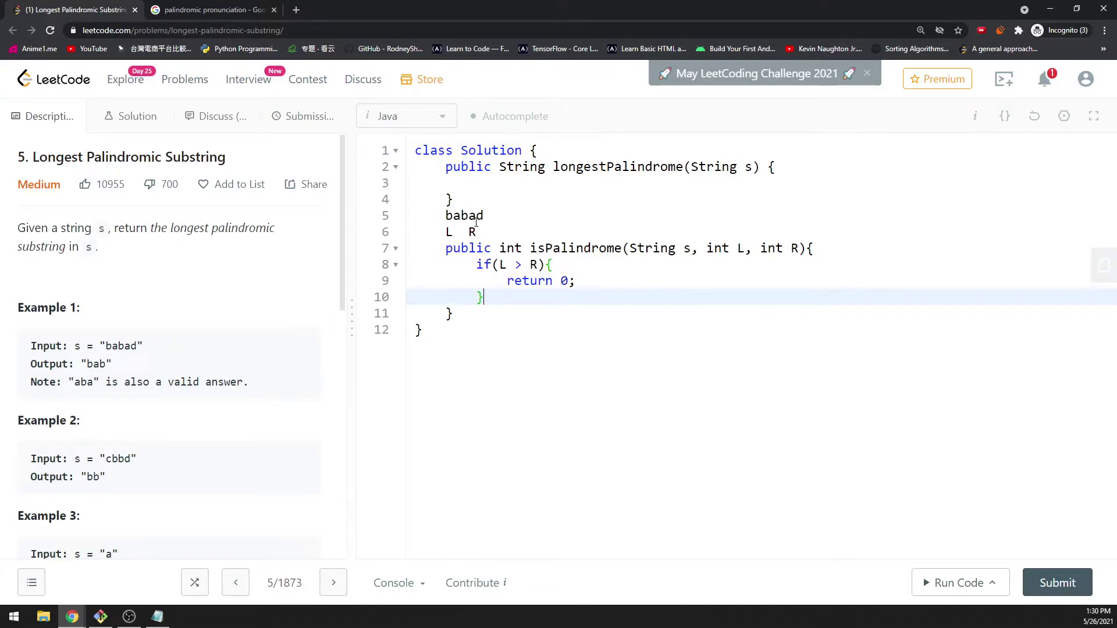
left_click(469, 204)
key("Return")
type("bab")
key("Return")
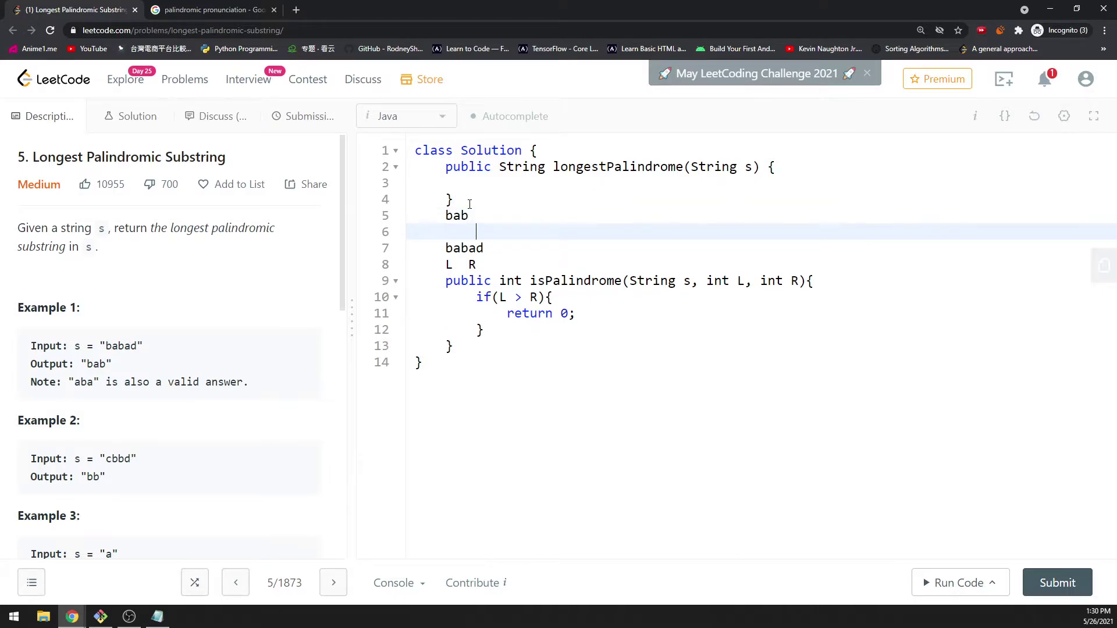
key("BackSpace")
key("BackSpace")
key("BackSpace")
type("L")
key("Return")
type("r")
key("Up")
key("Down")
key("BackSpace")
type("R")
key("Up")
key("Down")
key("Up")
key("Delete")
key("Down")
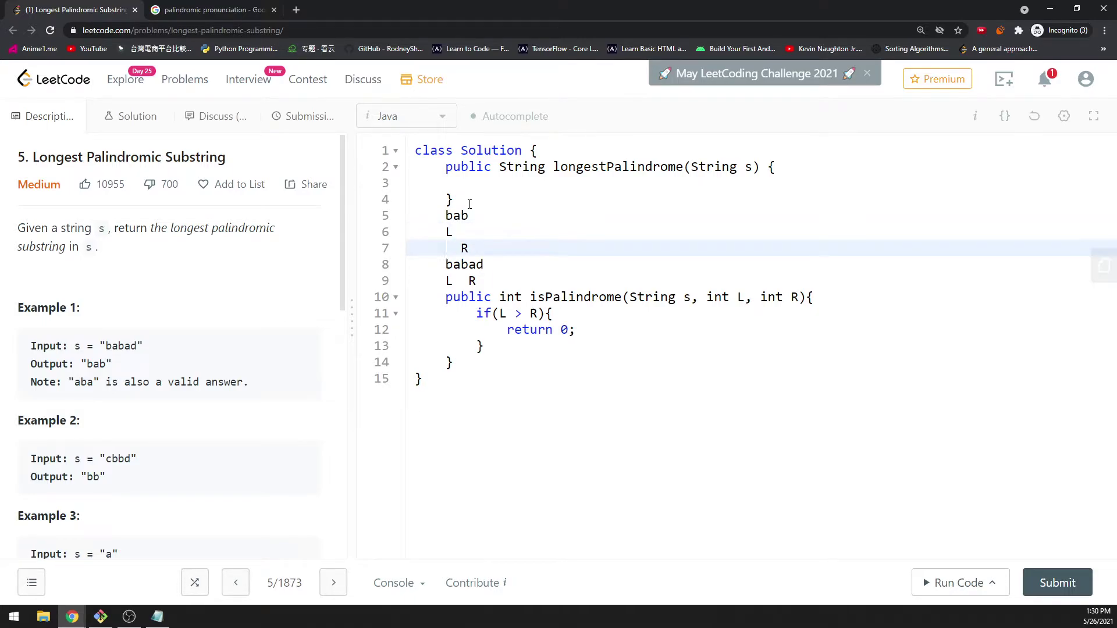
left_click(583, 342)
- Add a null-string check to isPalindrome and start the while loop line
key("Return")
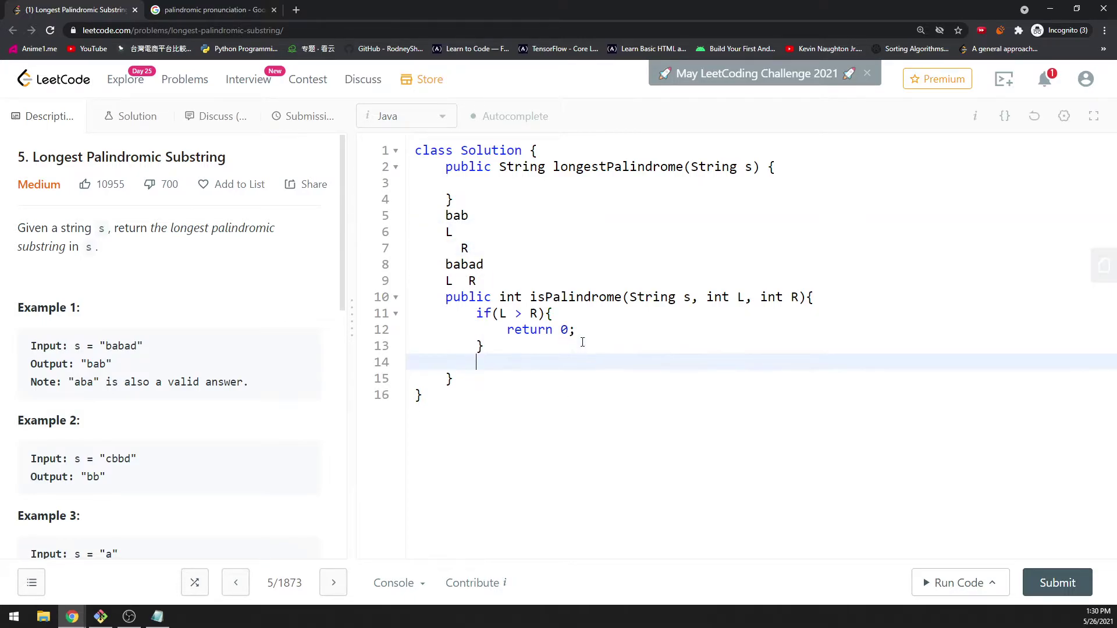
type("if(s == null){")
key("Return")
type("return 0;")
key("Down")
key("Return")
type("while(L ")
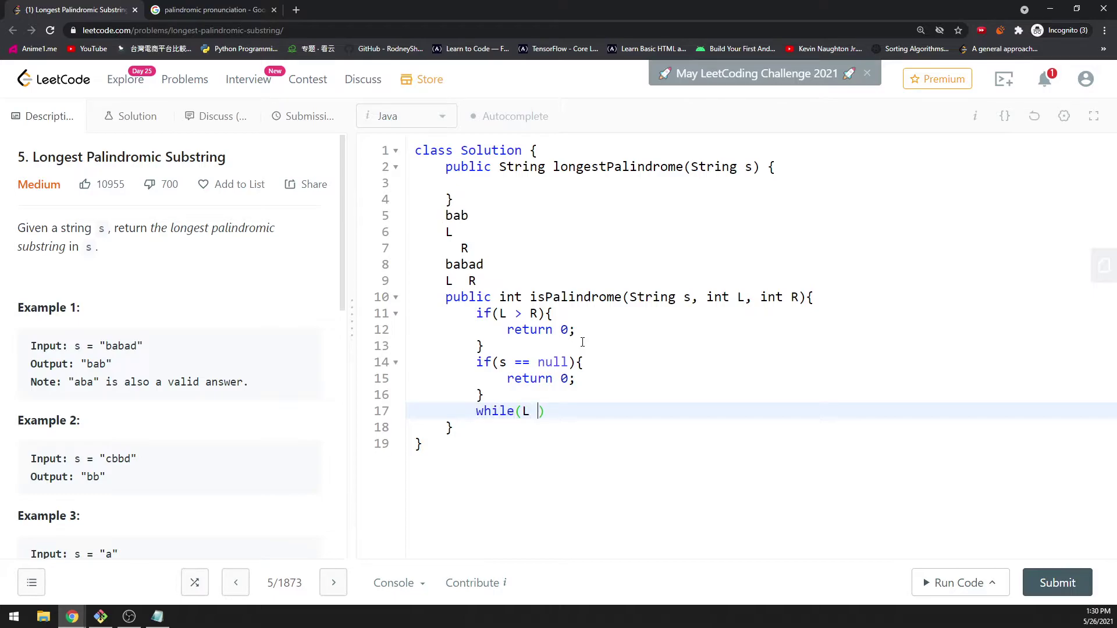
type(">= 0 ")
type("&& R < s.lenght(")
- Write the while condition with bounds checks and s.charAt(L) == s.charAt(R)
key("BackSpace")
key("BackSpace")
key("BackSpace")
type("t (")
key("BackSpace")
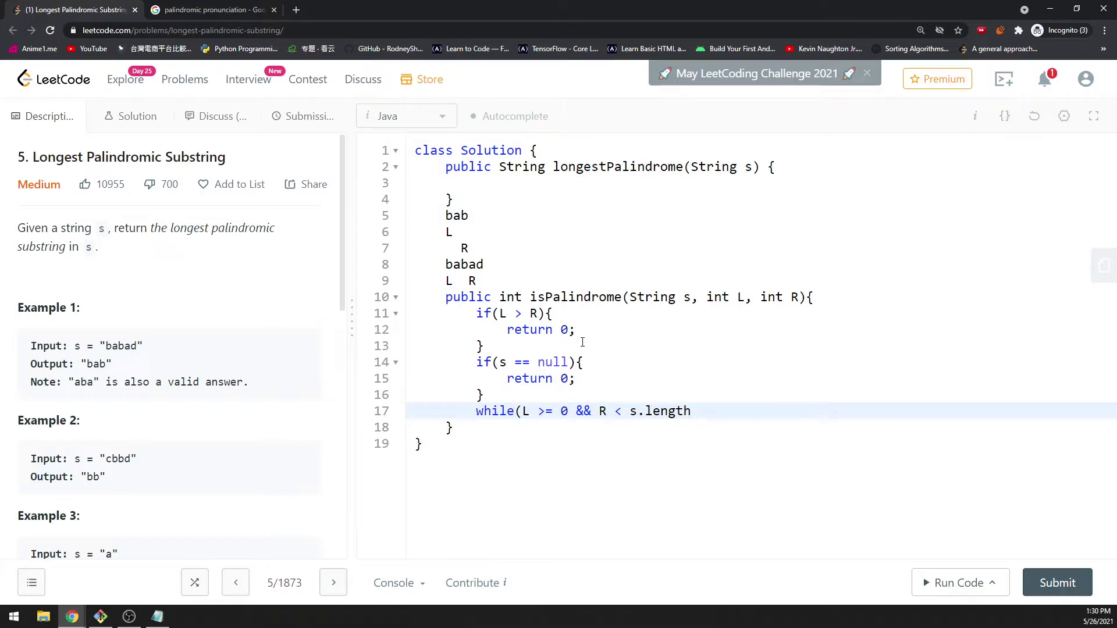
type("&& s.chr")
key("BackSpace")
type("ar")
type("At(L")
key("BackSpace")
key("Right")
type("== s.char")
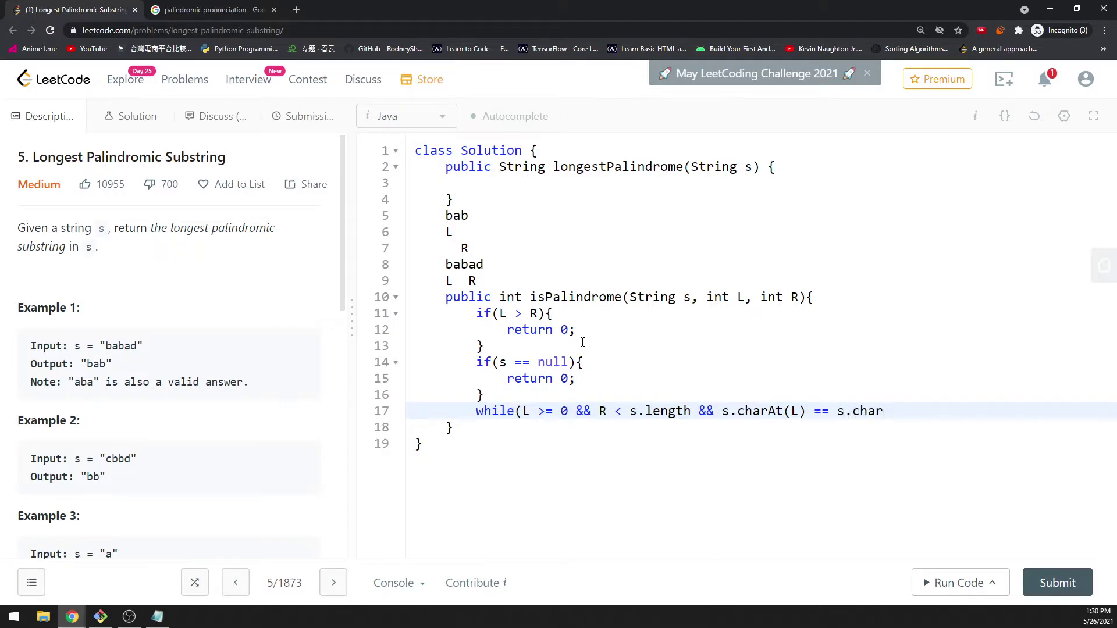
type("At(R)){")
- Add L--; R++; inside the loop and return R - L - 1 after it
key("Return")
type("L--;")
key("Return")
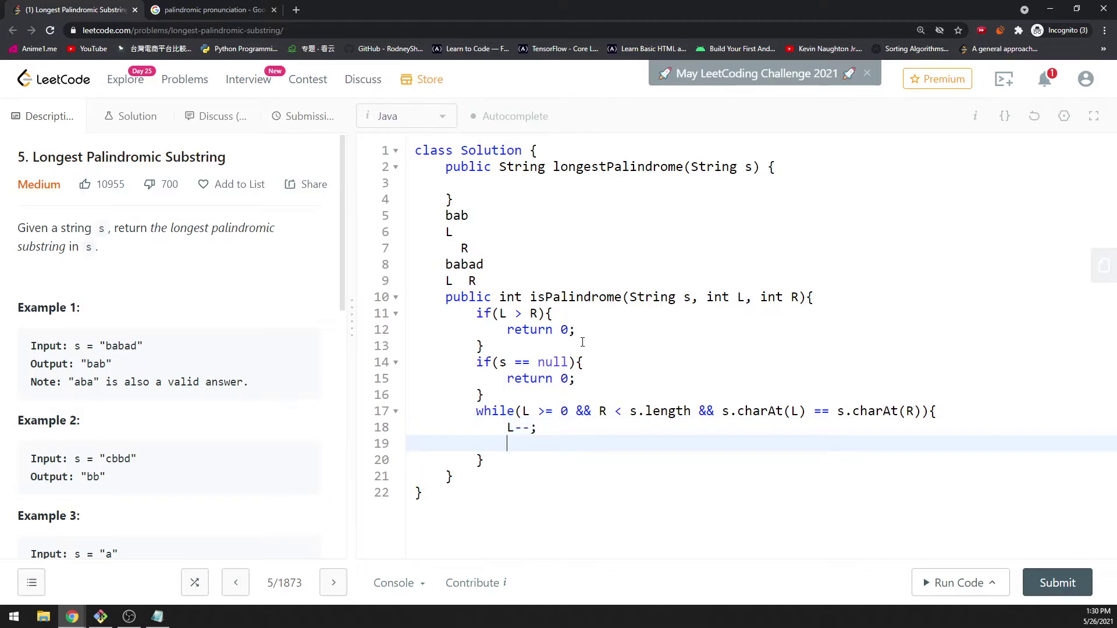
type("R++;")
key("Down")
key("Return")
type("return")
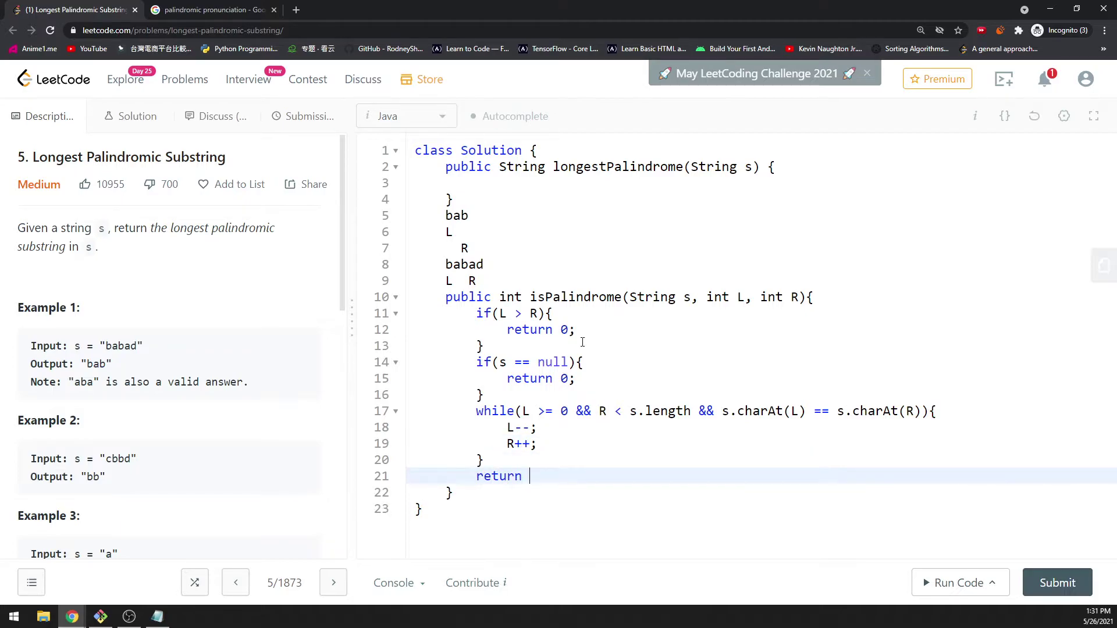
type(" R ")
type("- L")
type("-- ")
type("1;")
- Delete the babad scratch notes and realign the L and R markers under bab
mouse_move(443, 215)
left_mouse_down()
mouse_move(474, 248)
mouse_move(427, 263)
left_mouse_up()
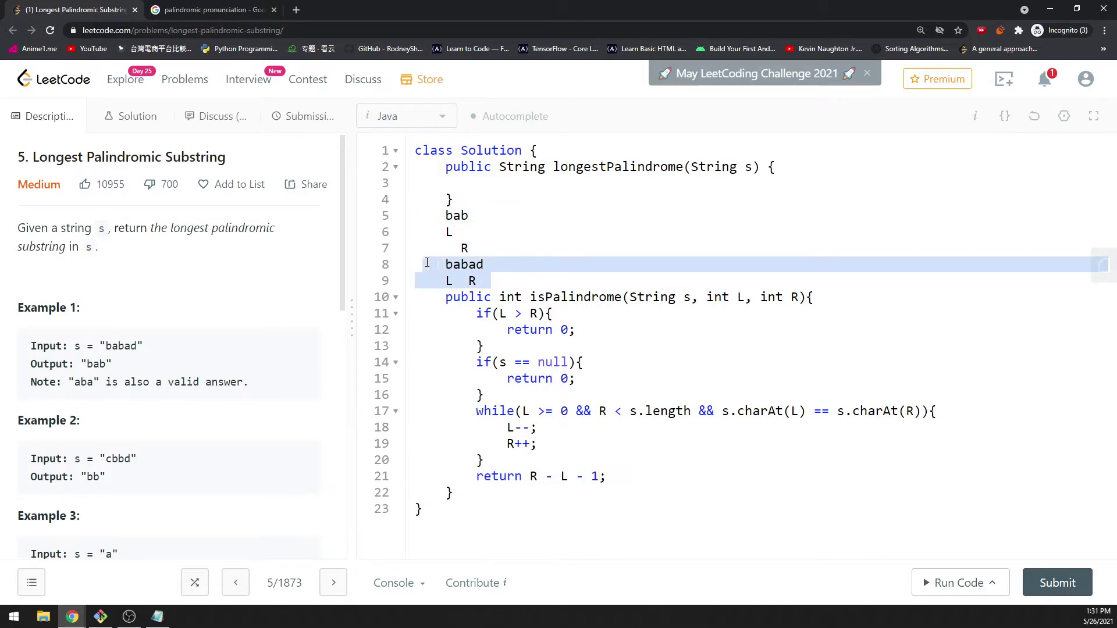
key("BackSpace")
key("BackSpace")
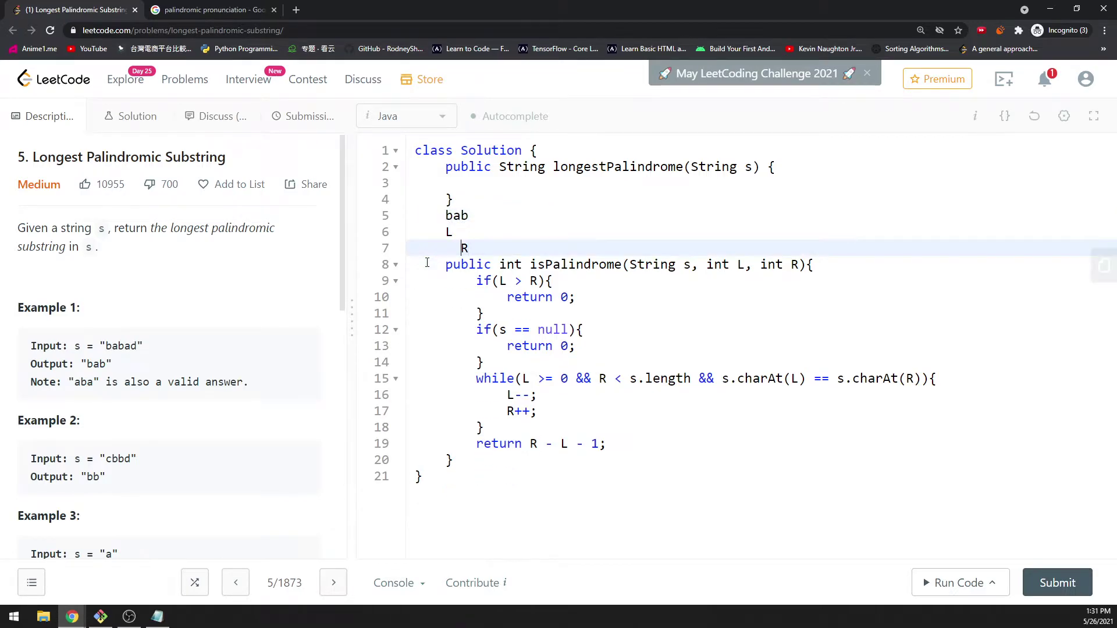
key("Up")
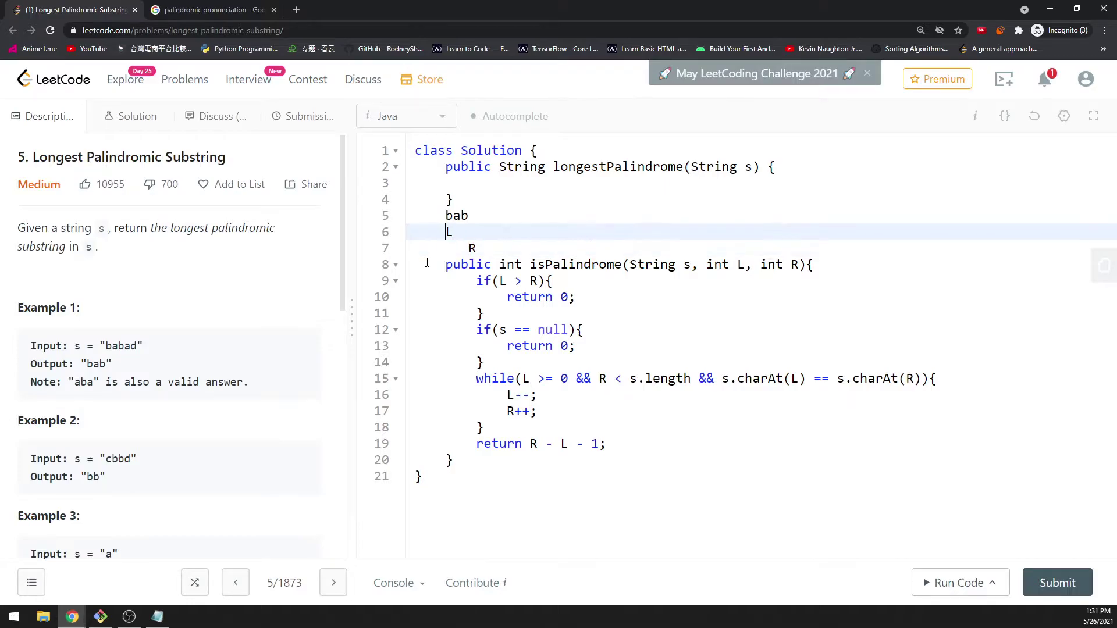
key("Home")
key("BackSpace")
key("BackSpace")
- Add a 0123 index line and a -1 note above bab
key("Down")
key("Right")
key("Right")
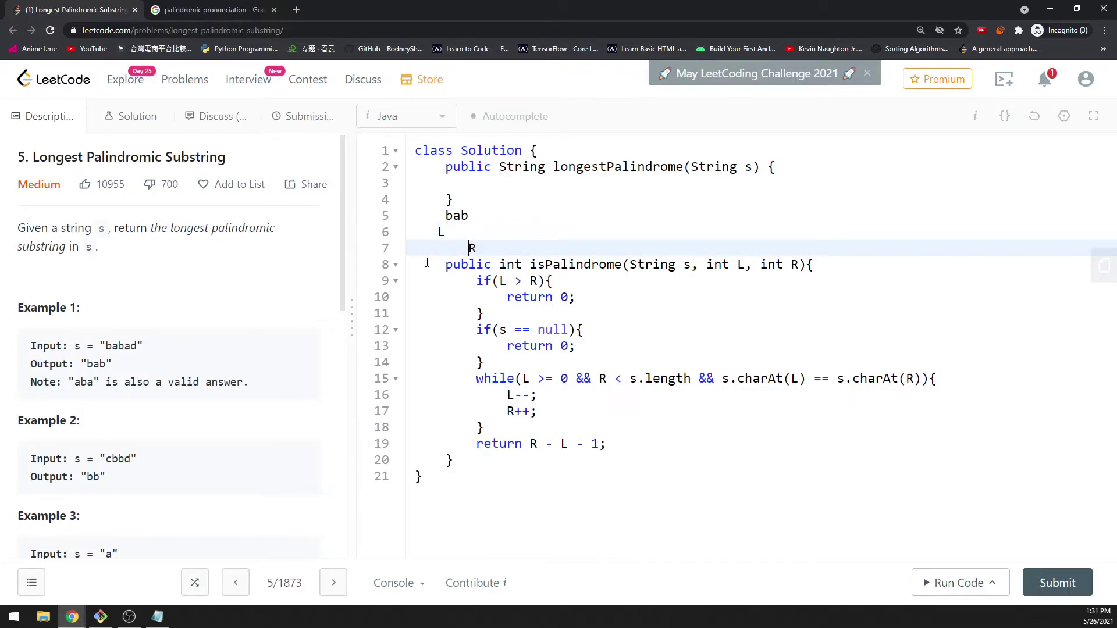
key("Up")
key("Up")
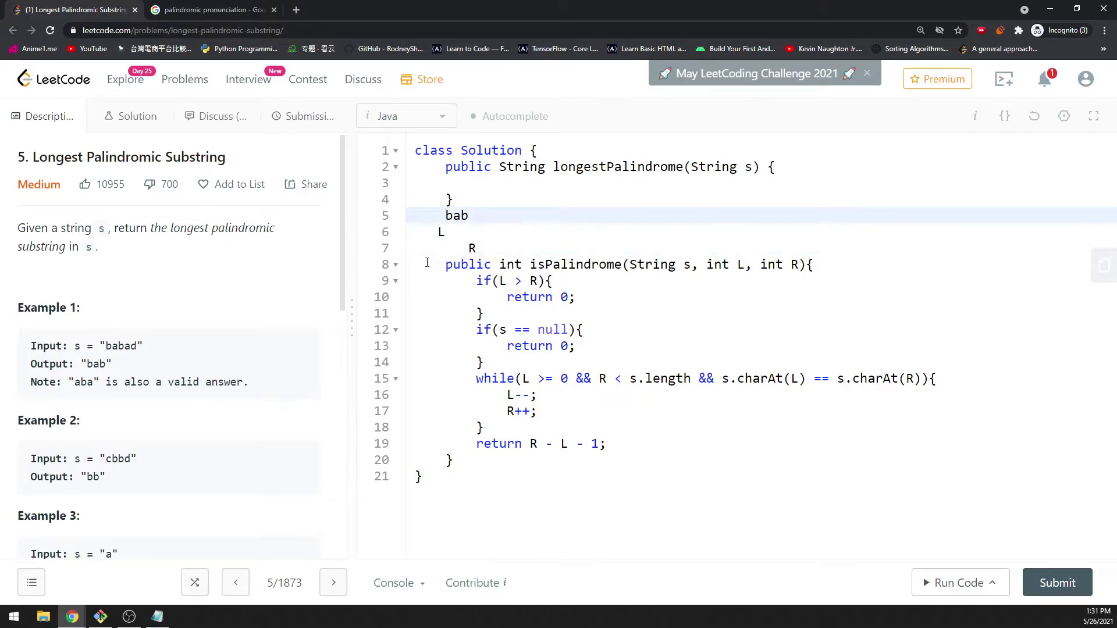
key("Return")
key("Up")
key("Up")
key("Down")
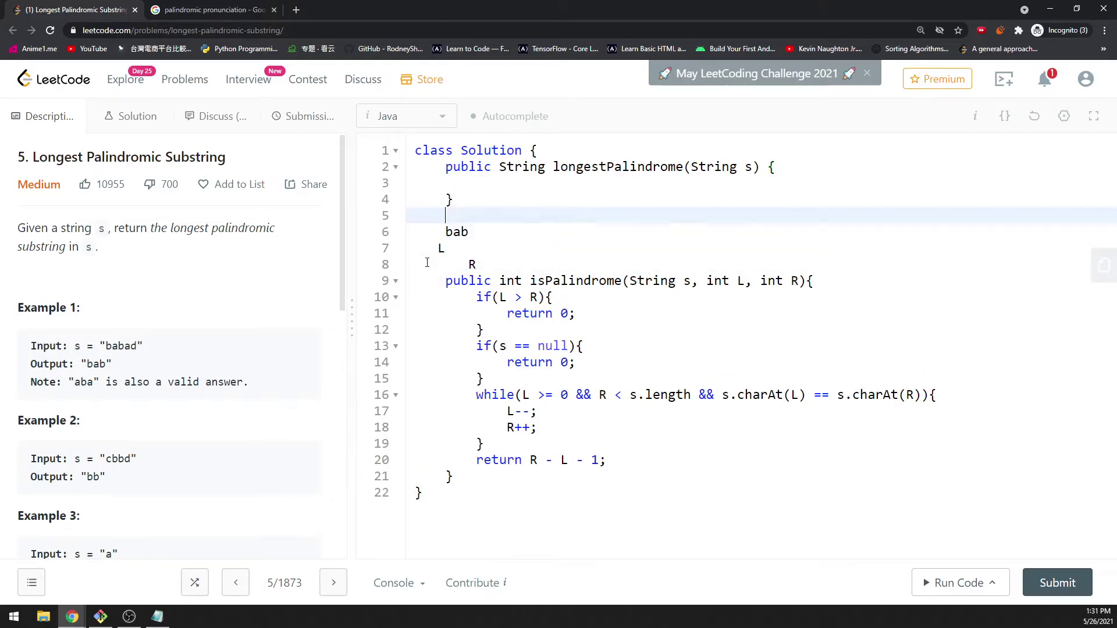
type("0123")
key("Return")
key("Up")
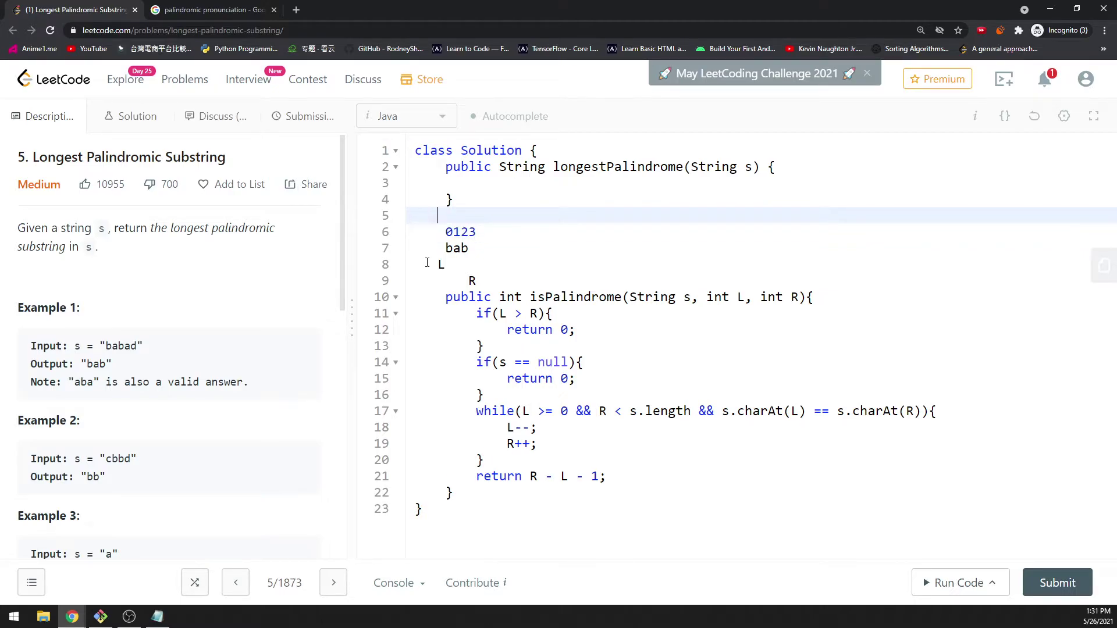
key("BackSpace")
type("-1")
key("Down")
key("Down")
key("Down")
key("Down")
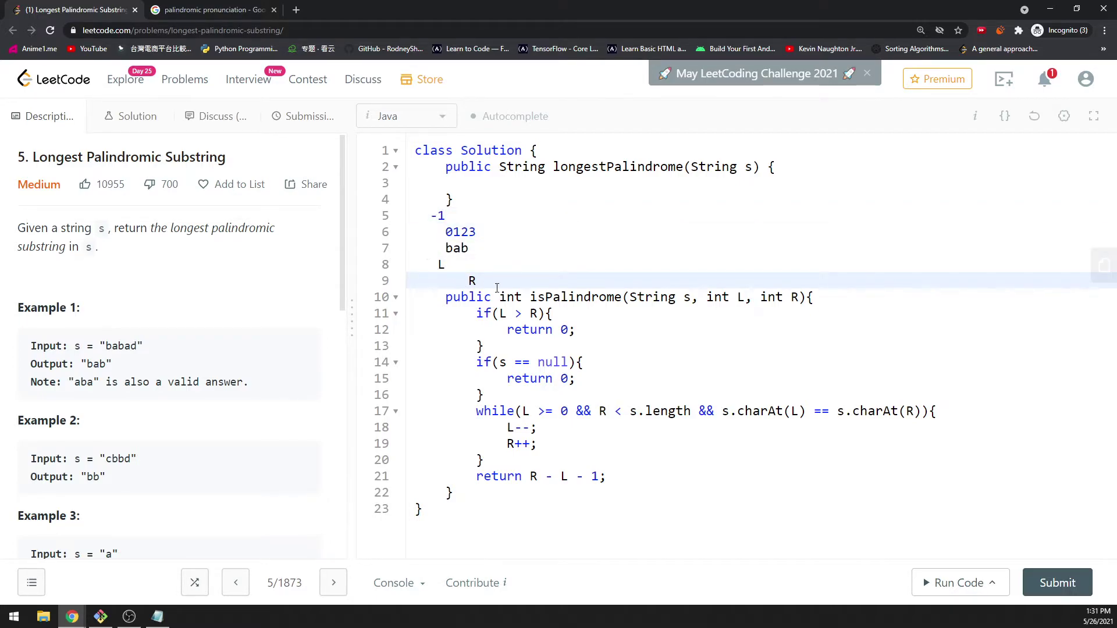
- Highlight the L marker, bab, and the minus 1 in the return to explain it
double_click(442, 264)
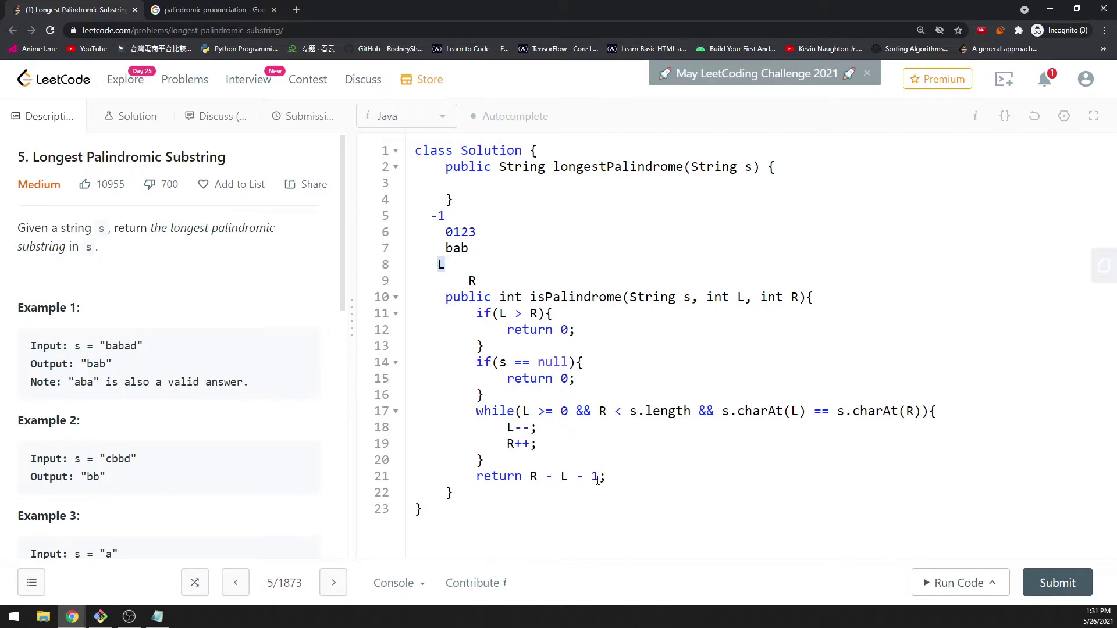
mouse_move(471, 246)
left_mouse_down()
mouse_move(446, 248)
mouse_move(487, 199)
left_mouse_up()
left_click(487, 199)
left_click(490, 273)
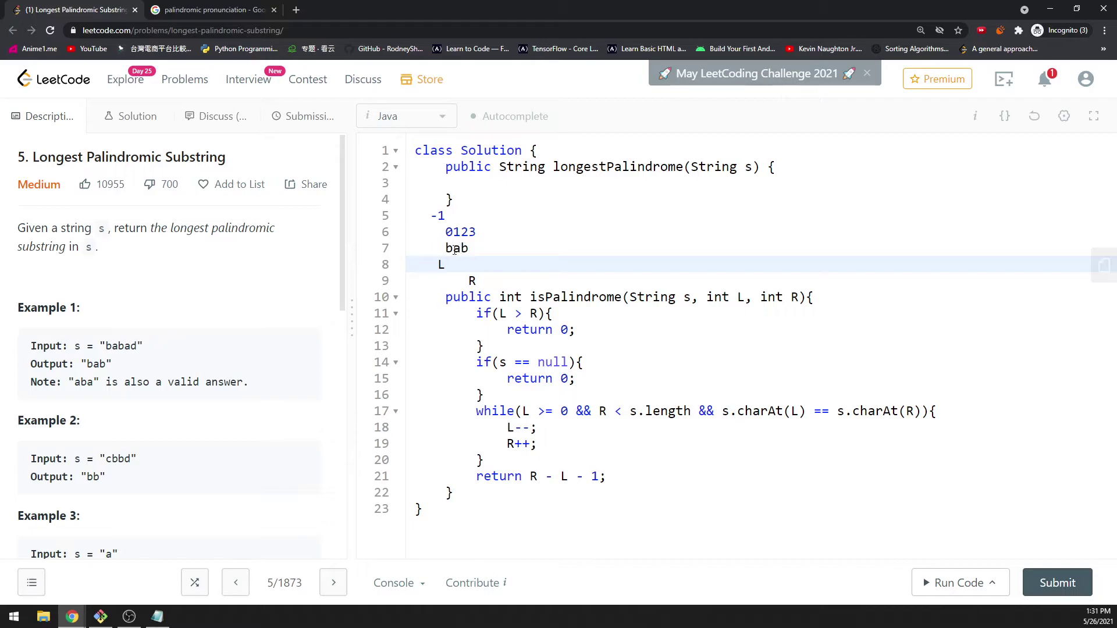
left_click(591, 476)
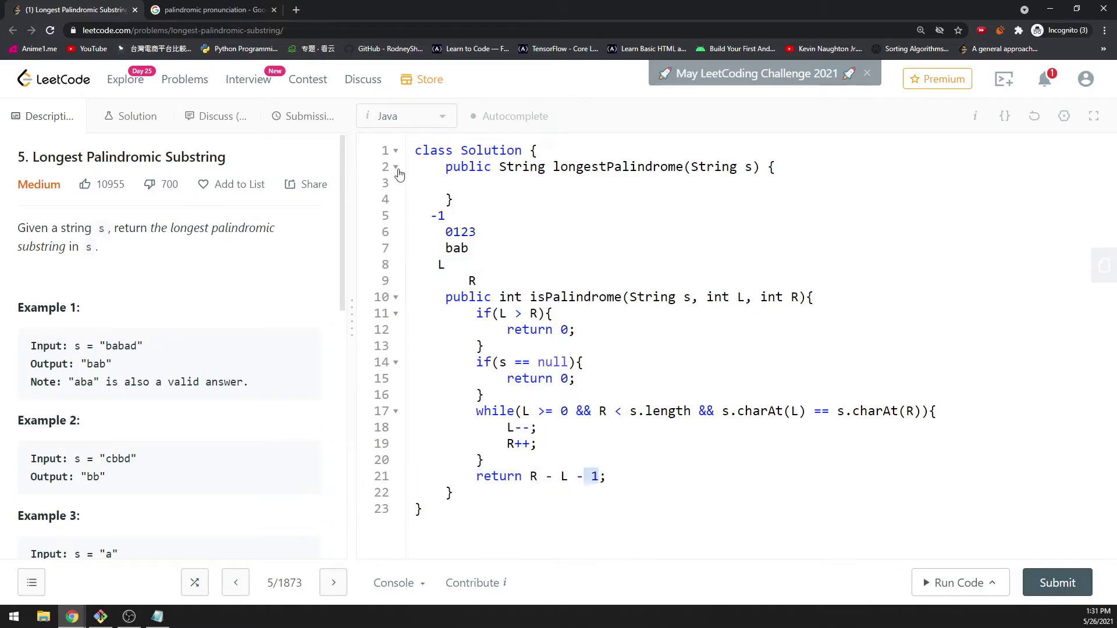
left_click(463, 167)
- Delete all the scratch note lines above the helper
key("Down")
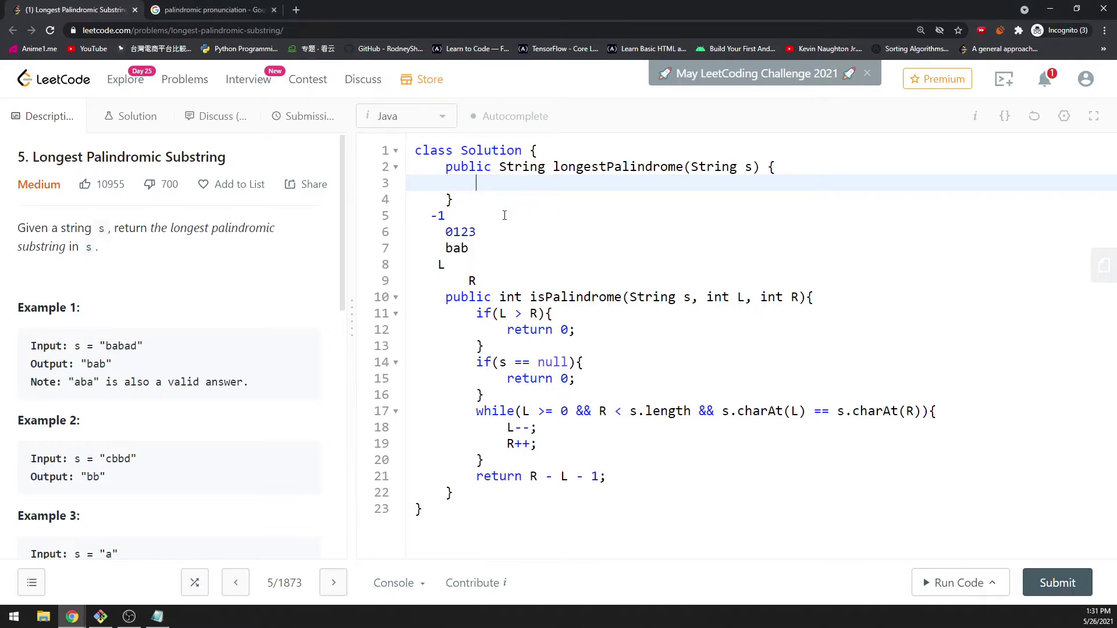
left_click_drag(478, 280, 472, 199)
key("BackSpace")
left_click(488, 181)
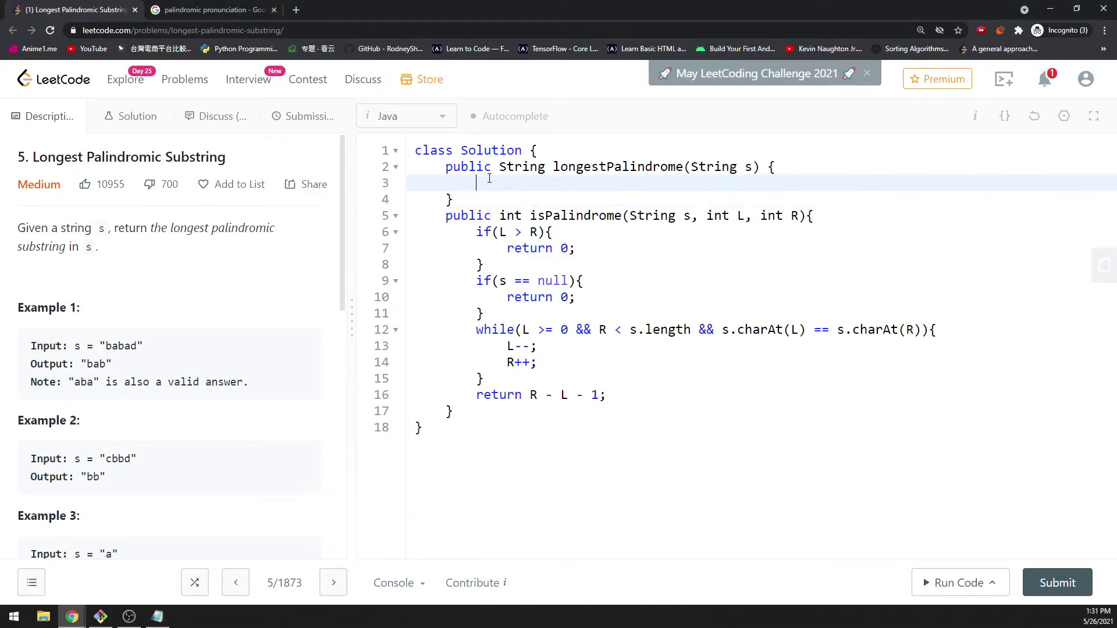
type("int start = 0, ")
type("maxLength = 0;")
- Add the for loop with int oddLength = isPalindrome(s, i, i) inside
key("Return")
type("for(int i = 0; i < s.length(); i++){")
key("Return")
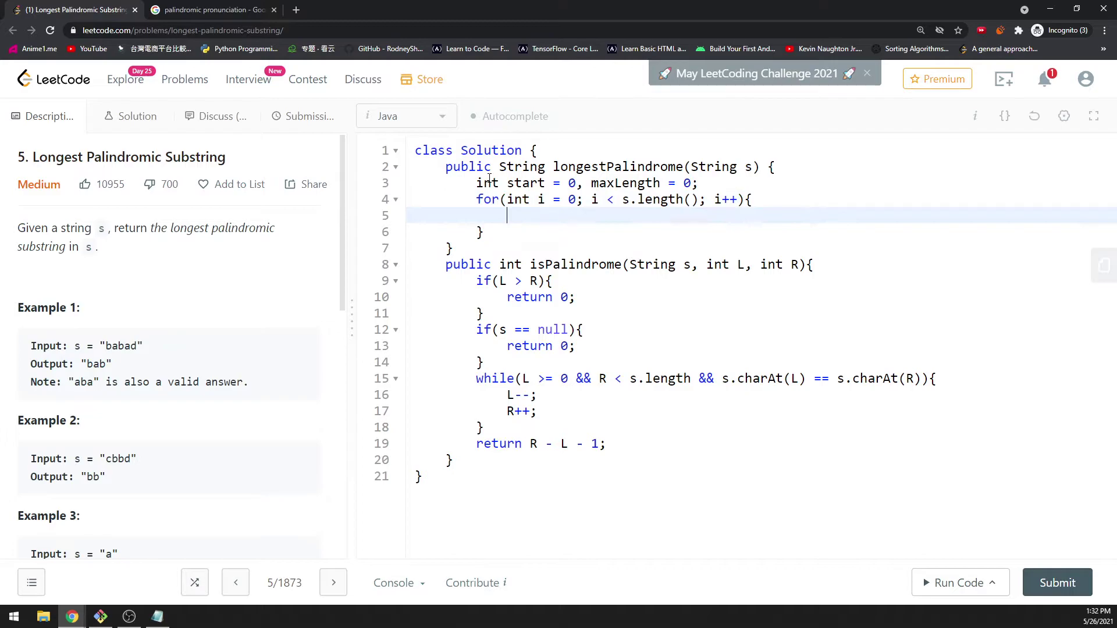
type("int")
type("oddLength = ")
type("is")
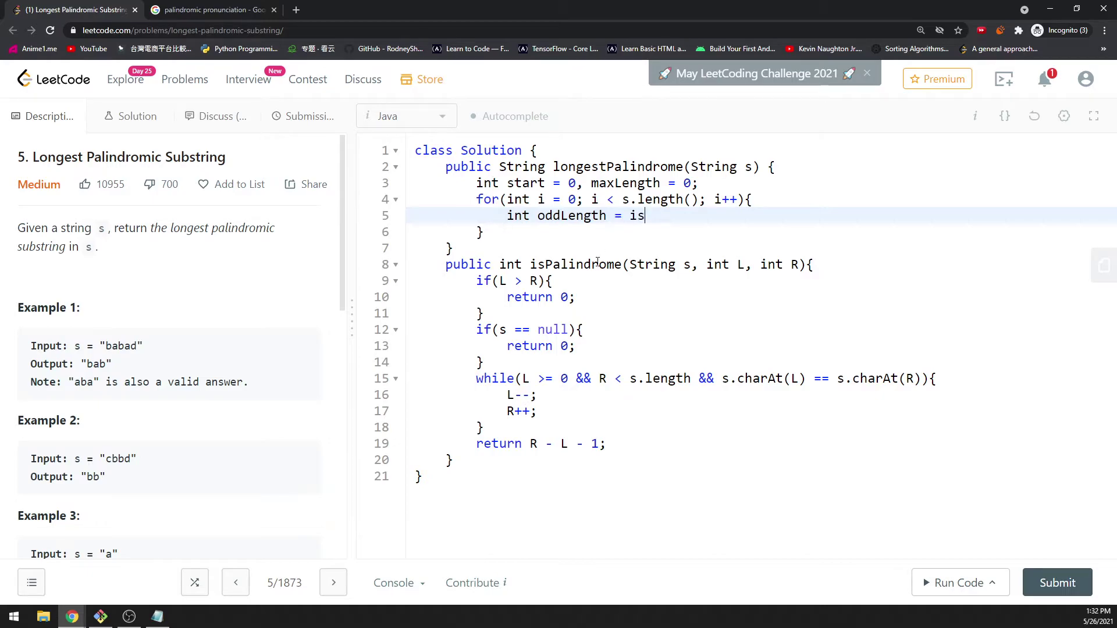
double_click(594, 264)
key("ctrl+c")
double_click(641, 216)
key("ctrl+v")
type("(s, i, i);")
triple_click(115, 345)
left_click(117, 348)
- Continue line 5's declaration with evenLength = isPalindrome(s, i, i+1) on line 6
key("BackSpace")
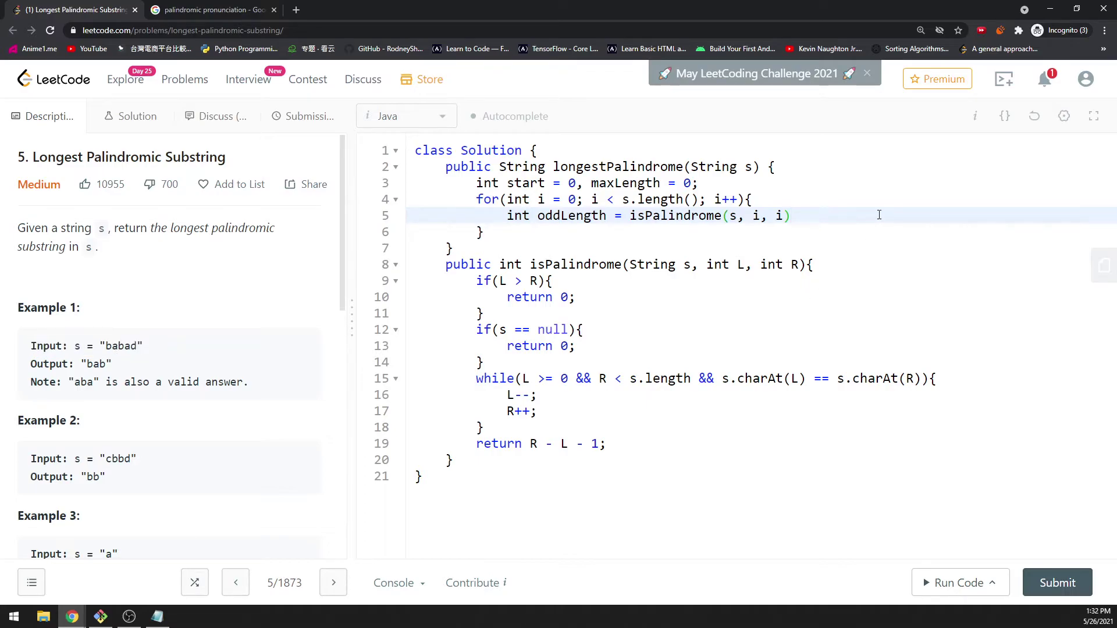
type(",")
key("Return")
type("evenLength =")
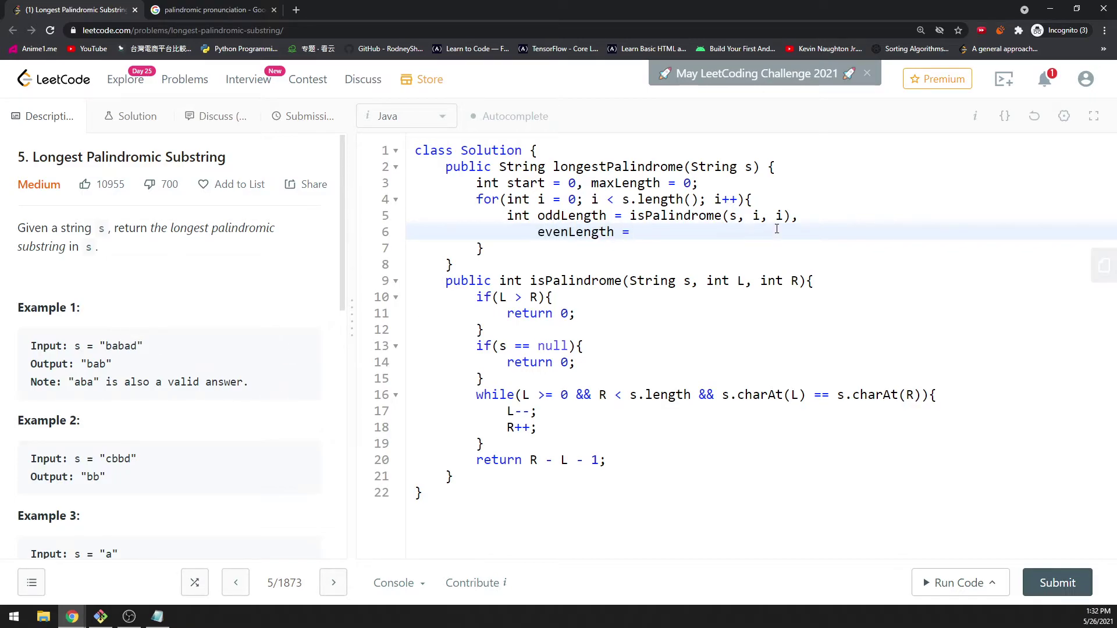
double_click(661, 216, "alt")
type("isPalindrome")
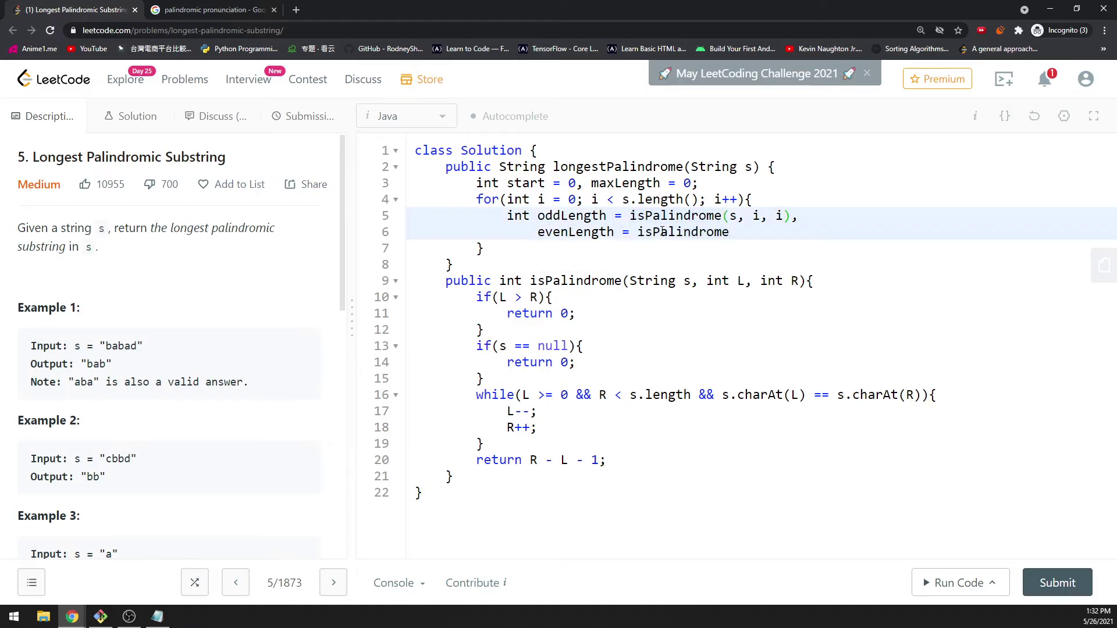
type("(s,")
key("BackSpace")
key("BackSpace")
key("BackSpace")
type("(s, i, i+1);")
left_click(796, 208)
key("BackSpace")
type(", //ada")
key("Down")
type("//adda")
- Label the odd and even calls with //ada and //adda comments
double_click(853, 233)
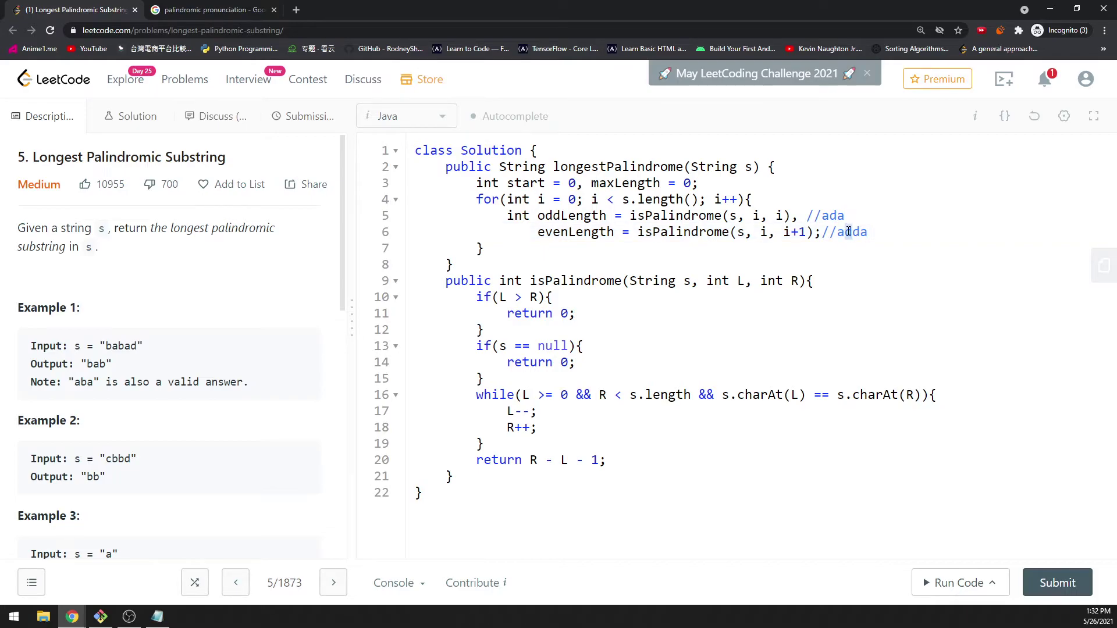
left_click(847, 231)
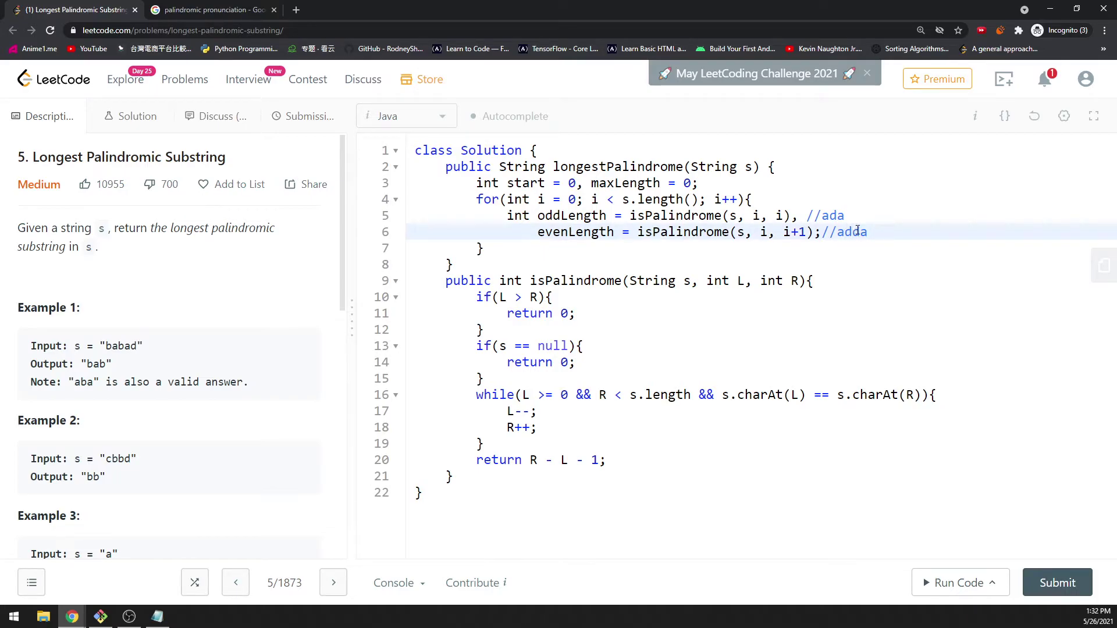
double_click(850, 229)
left_click_drag(832, 216, 840, 217)
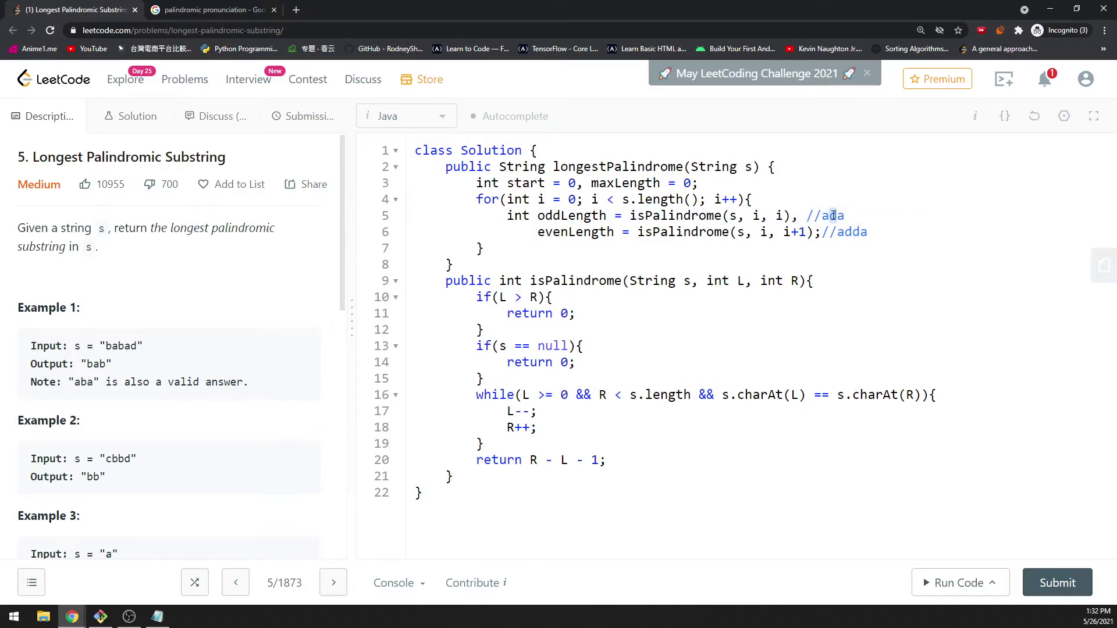
left_click(876, 233)
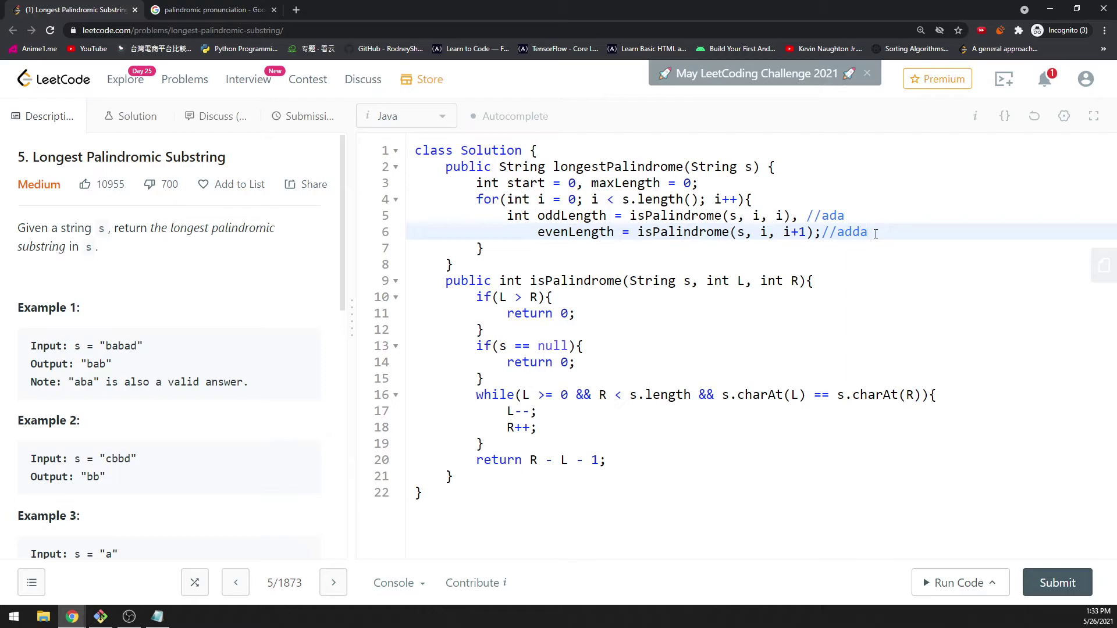
- Add int len = Math.max(oddLength, evenLength); to the loop
key("Return")
type("int")
key("BackSpace")
key("BackSpace")
type("nt len = Math.max(do")
key("BackSpace")
key("BackSpace")
type("oddLength, evenLength);")
- Add an if (maxLength < len) block setting maxLength = len
key("Return")
type("if(maxLength Mat")
key("BackSpace")
key("BackSpace")
key("BackSpace")
type("< len")
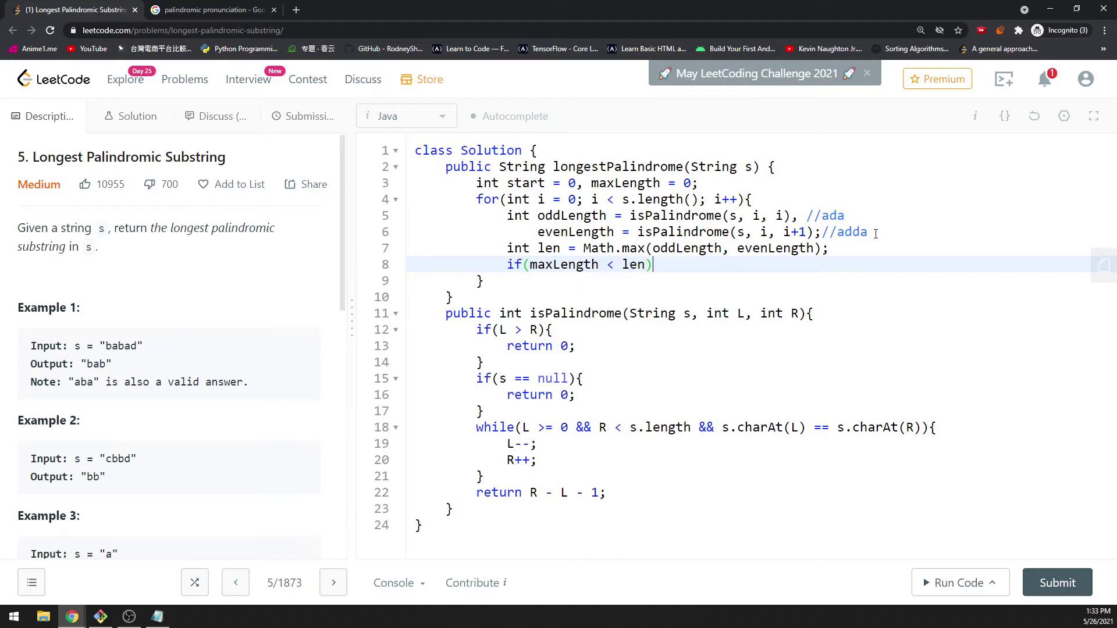
type("{")
key("Return")
type("maxLength = len;")
key("Return")
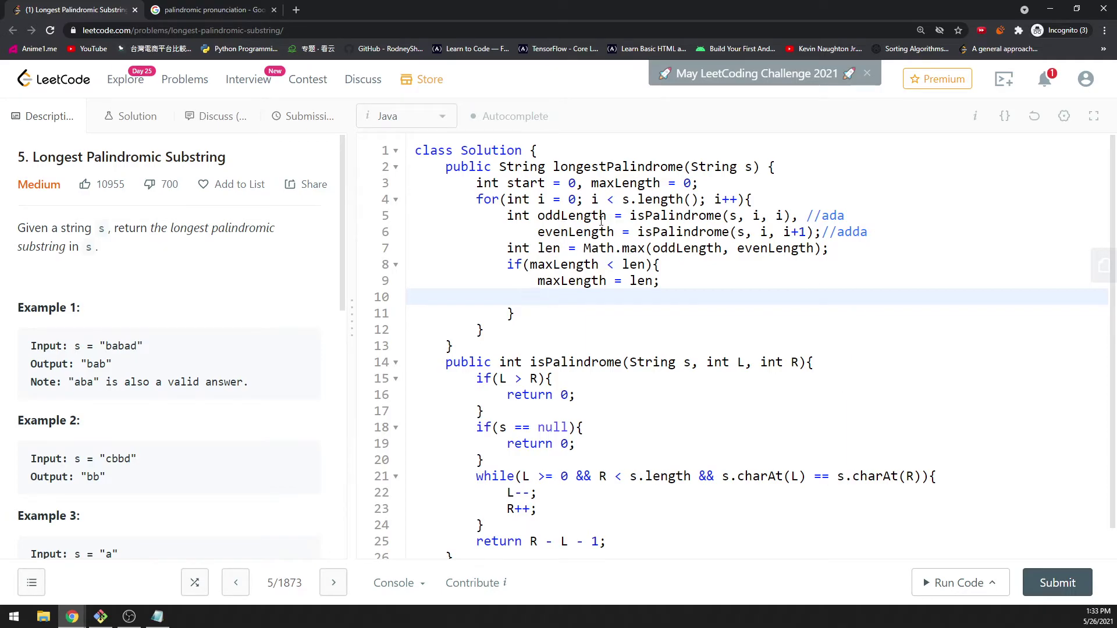
left_click_drag(116, 347, 89, 364)
left_click(110, 350)
left_click(551, 294)
type("start = ")
type("i - (len-1)/2;")
- Set start = i - (len-1)/2, explaining it with bab's centre in babad
left_click_drag(123, 346, 106, 345)
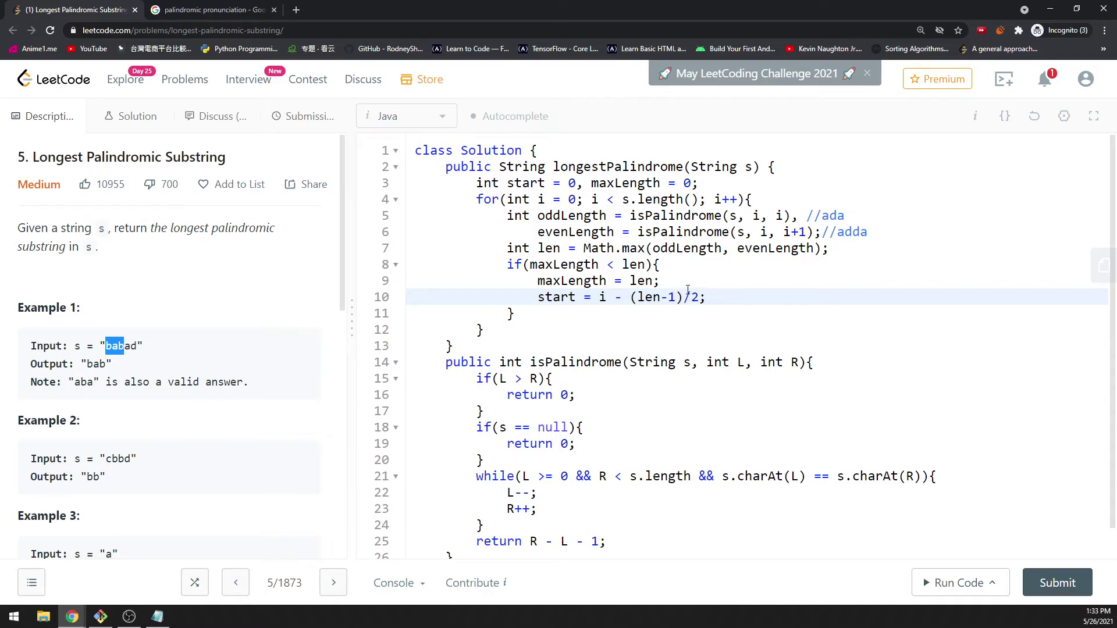
left_click_drag(118, 346, 113, 346)
left_click_drag(633, 297, 684, 297)
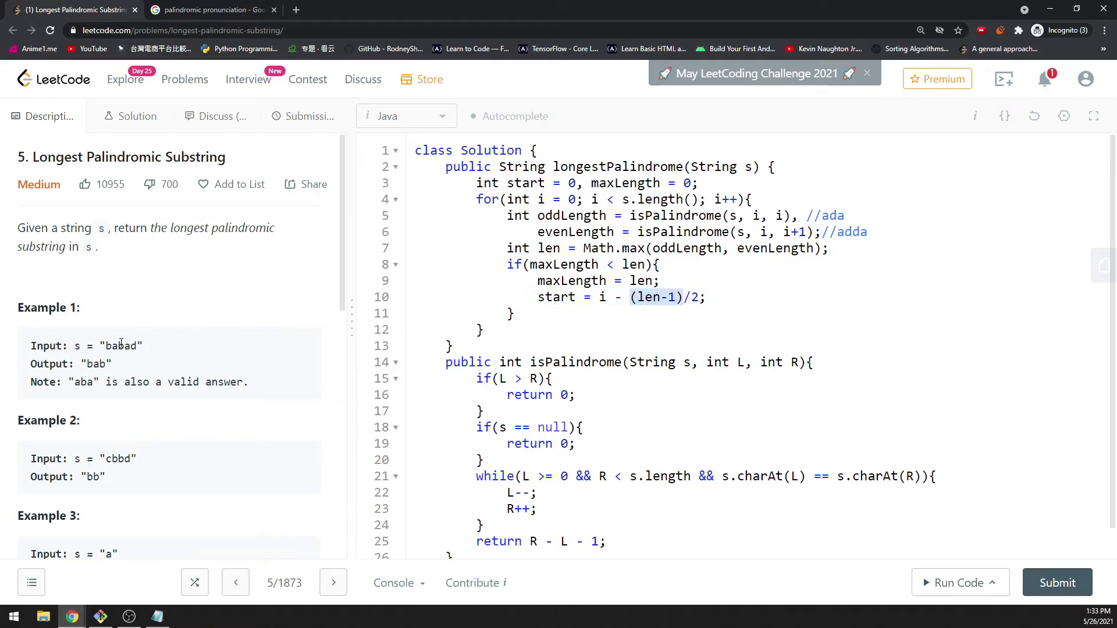
left_click_drag(119, 347, 114, 346)
double_click(109, 346)
left_click(106, 346)
double_click(108, 347)
left_click(590, 308)
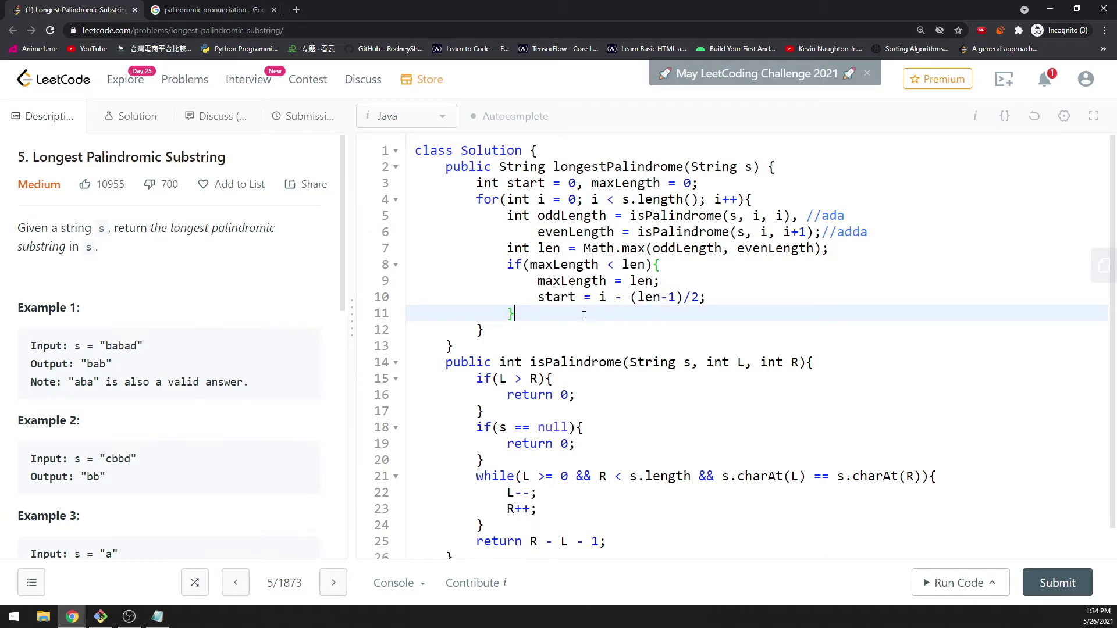
- Add return s.substring(start, maxLength + start); after the for loop
left_click(549, 341)
key("Return")
type("ret")
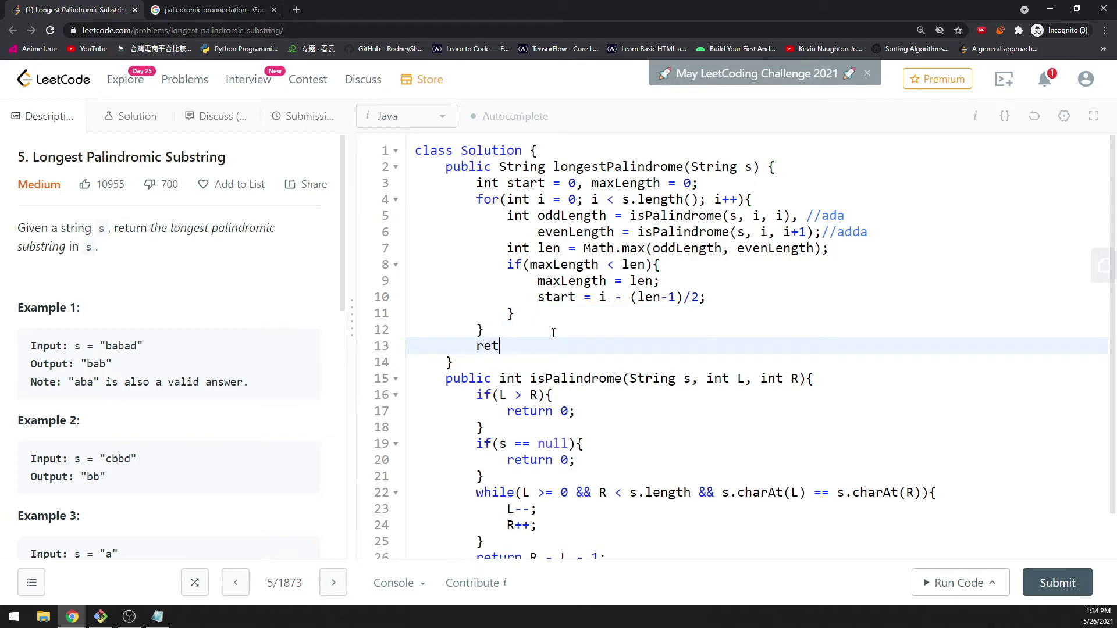
type("urn s.ubs")
key("BackSpace")
key("BackSpace")
key("BackSpace")
type("substring(start, maxLength + start);")
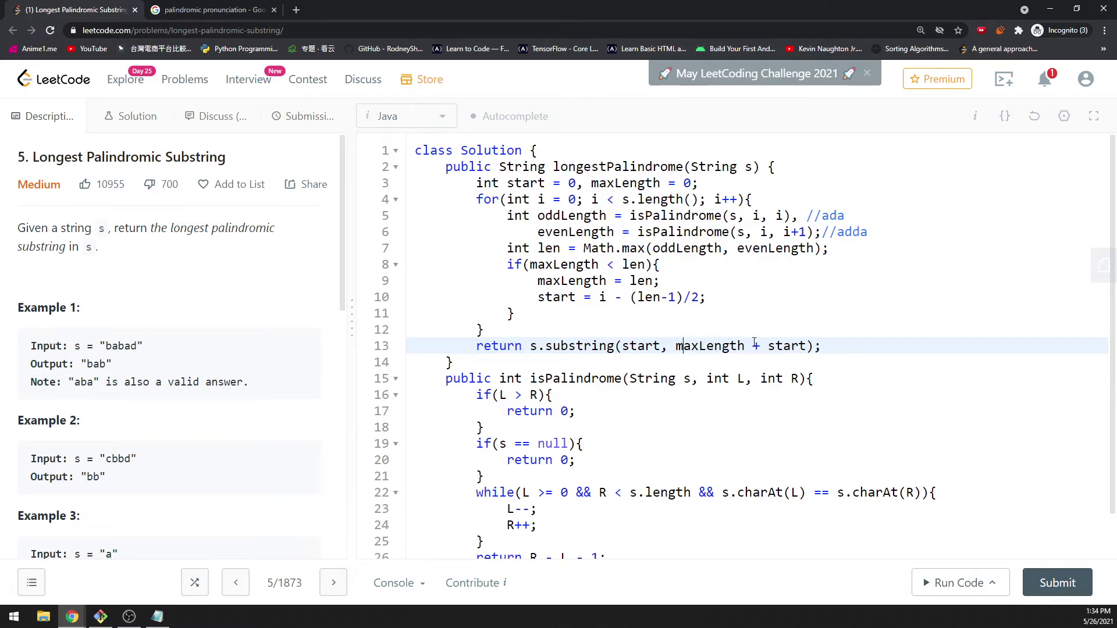
- Highlight the start variable's uses and the end of babad to explain the bounds
double_click(721, 347)
double_click(642, 345)
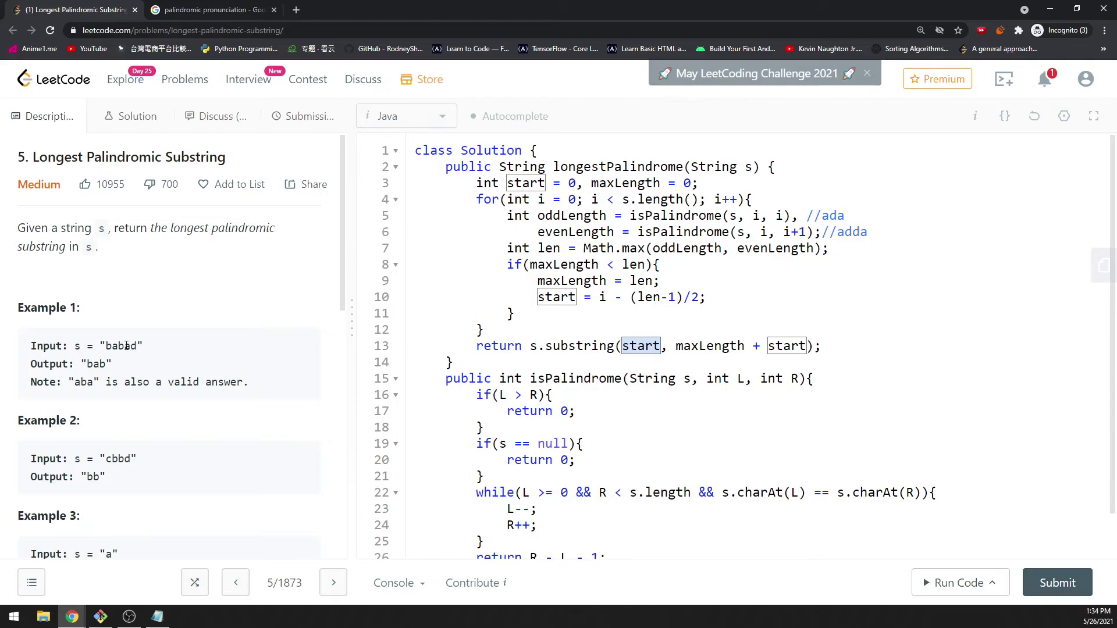
mouse_move(128, 346)
left_mouse_down()
mouse_move(143, 346)
mouse_move(128, 346)
left_mouse_up()
left_click(164, 351)
left_click(131, 347)
- Run the code, fix the missing () on s.length in line 22, and rerun
left_click(993, 594)
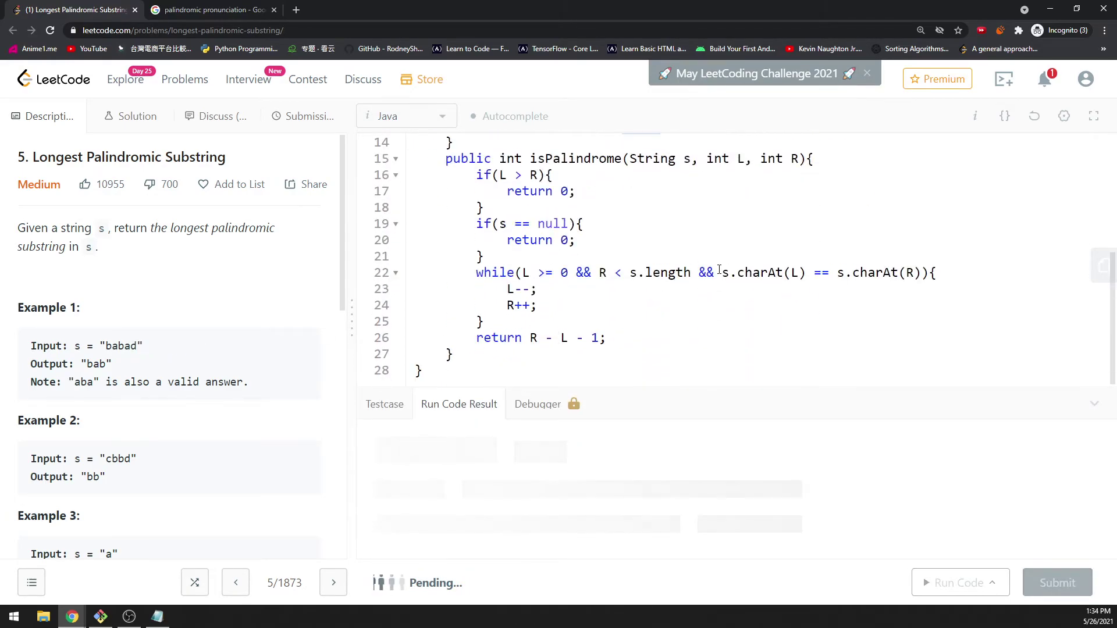
scroll(719, 268, "up", 1)
scroll(720, 268, "down", 1)
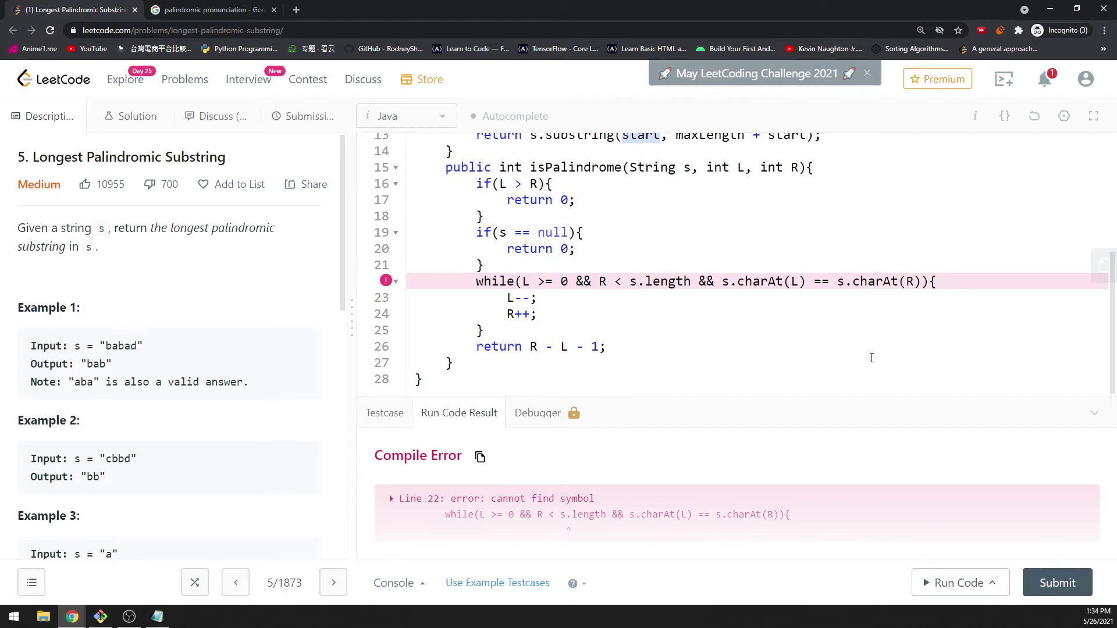
left_click(694, 281)
type("()")
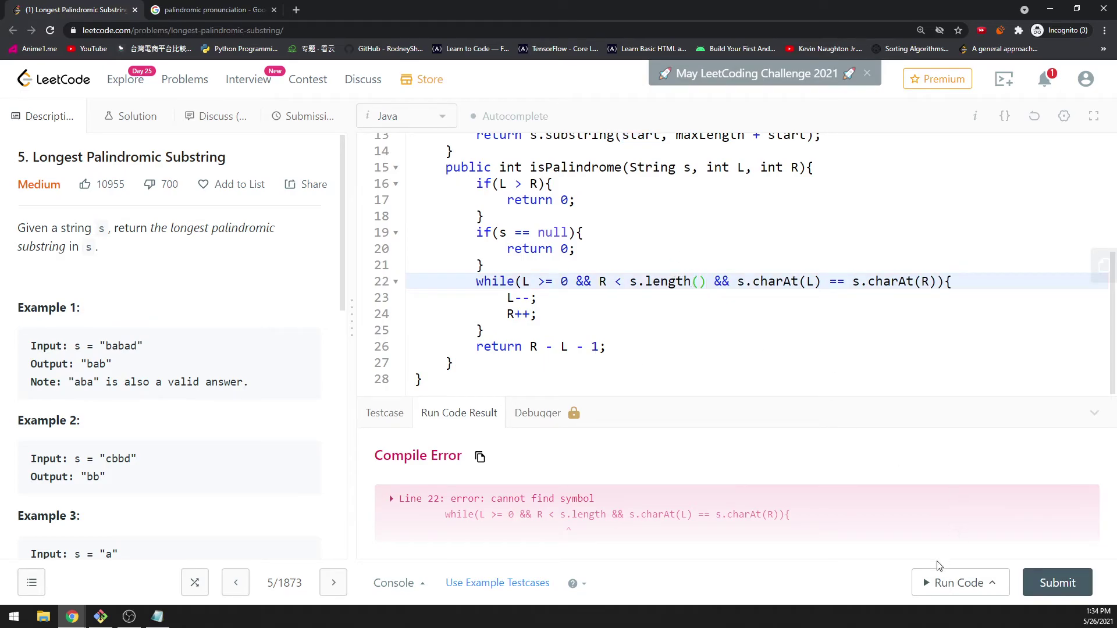
left_click(938, 578)
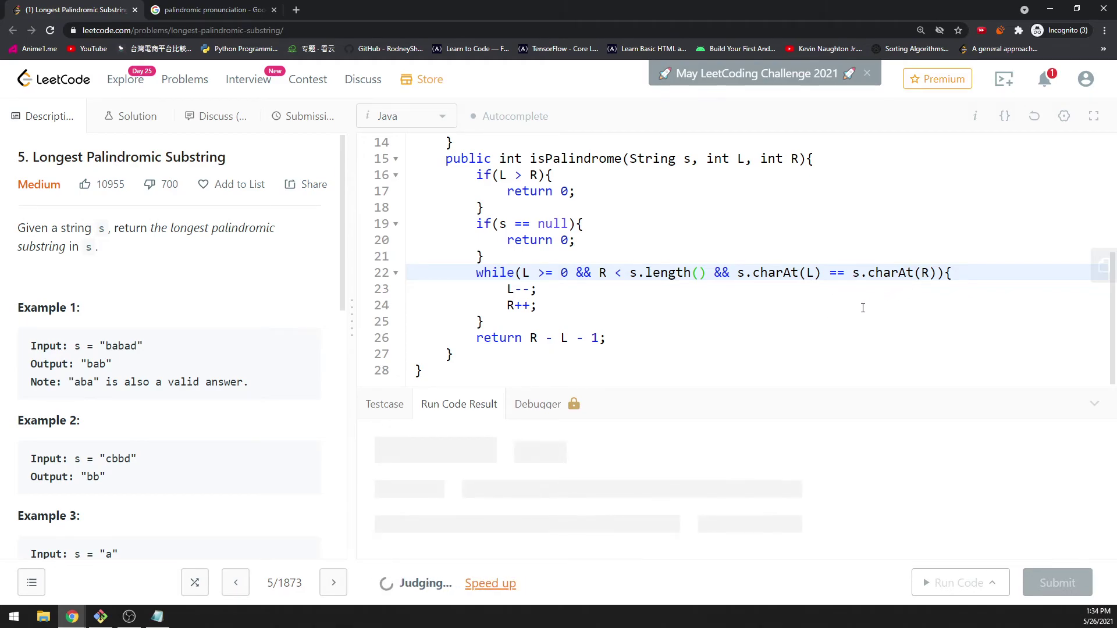
- Submit the solution (accepted, 23 ms) and return to the problem description
left_click(1047, 581)
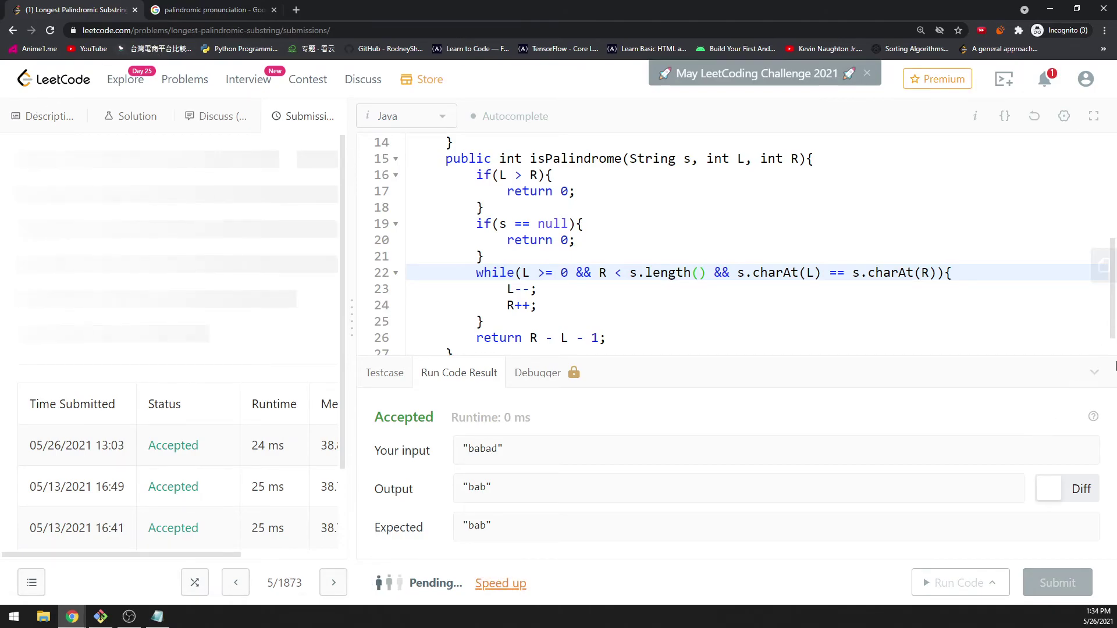
left_click(1097, 374)
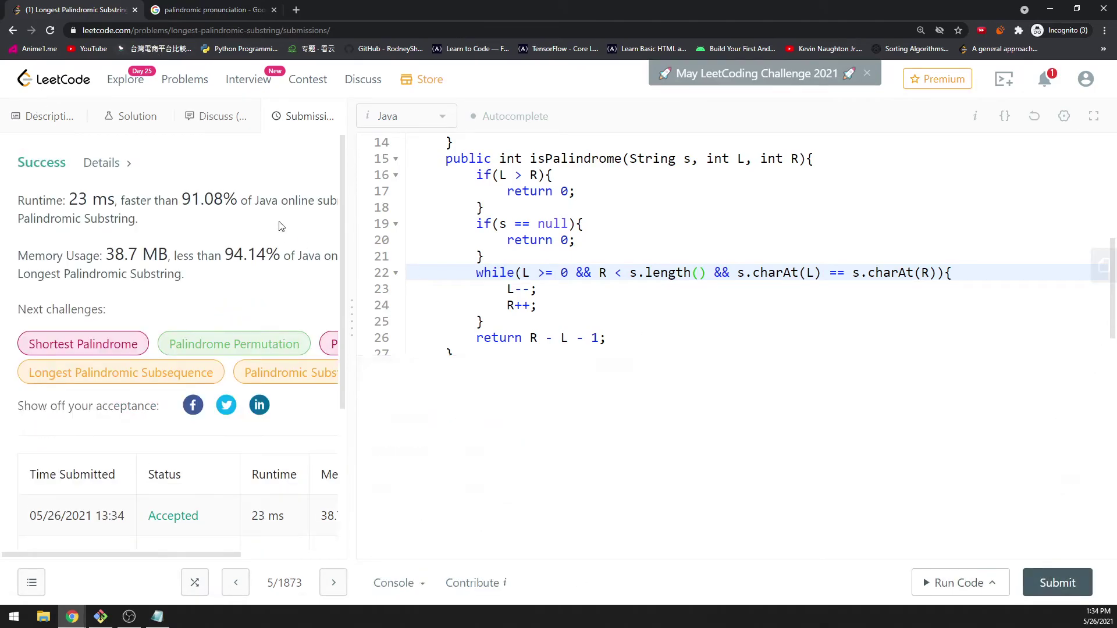
left_click(49, 115)
scroll(623, 274, "up", 2)
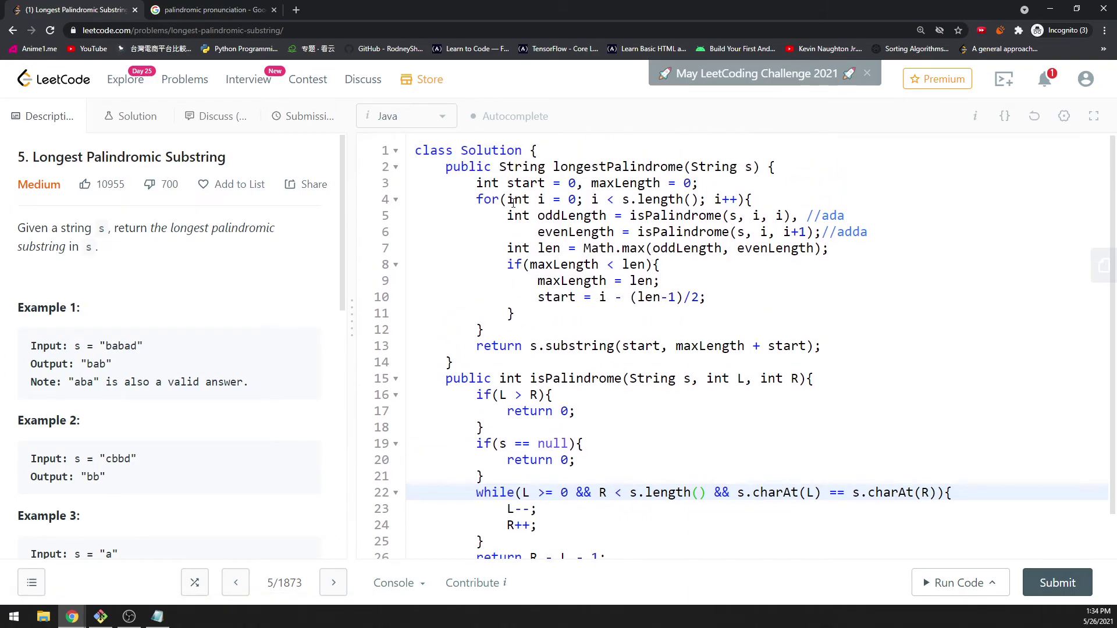
scroll(552, 394, "down", 1)
scroll(552, 393, "up", 1)
left_click_drag(495, 184, 698, 184)
mouse_move(530, 248)
left_mouse_down()
mouse_move(638, 232)
mouse_move(646, 248)
left_mouse_up()
key("ctrl+z")
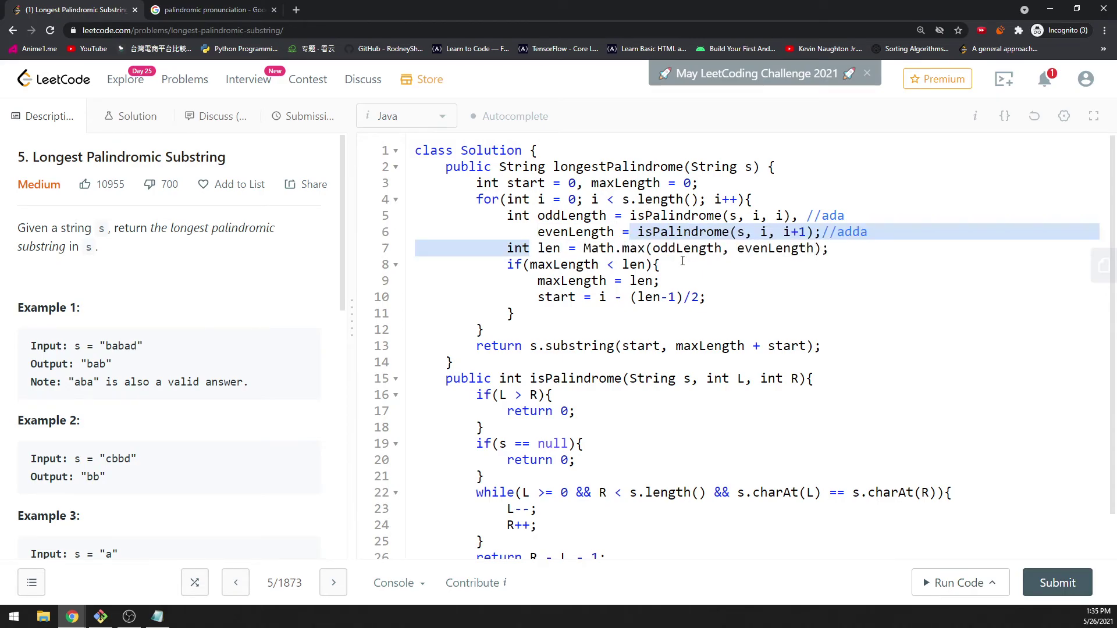
left_click(584, 193)
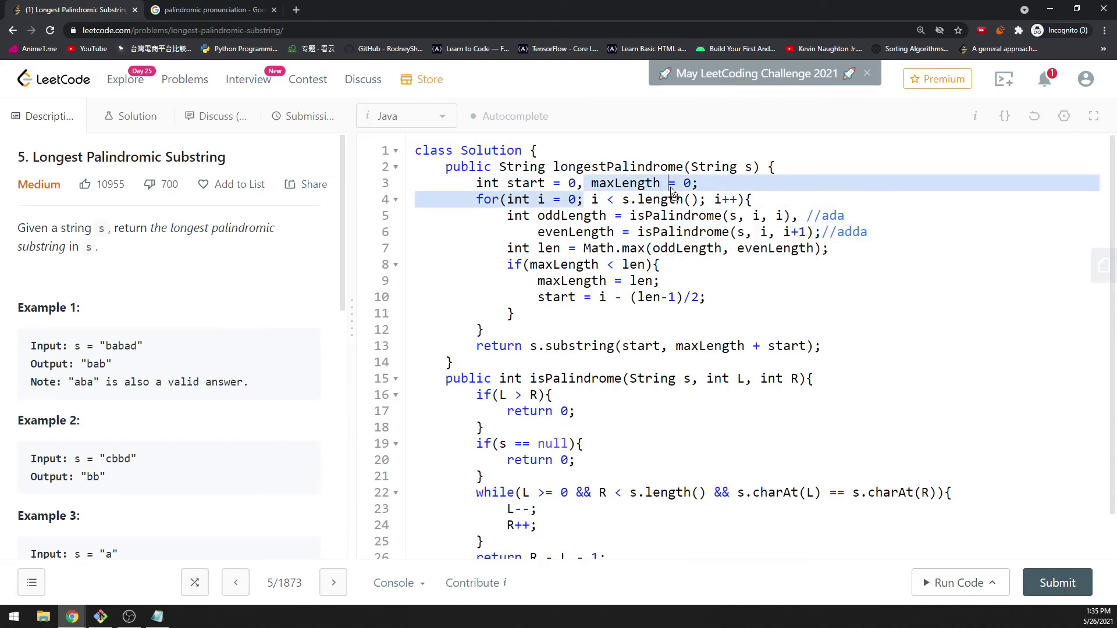
left_click(637, 184)
left_click(548, 249)
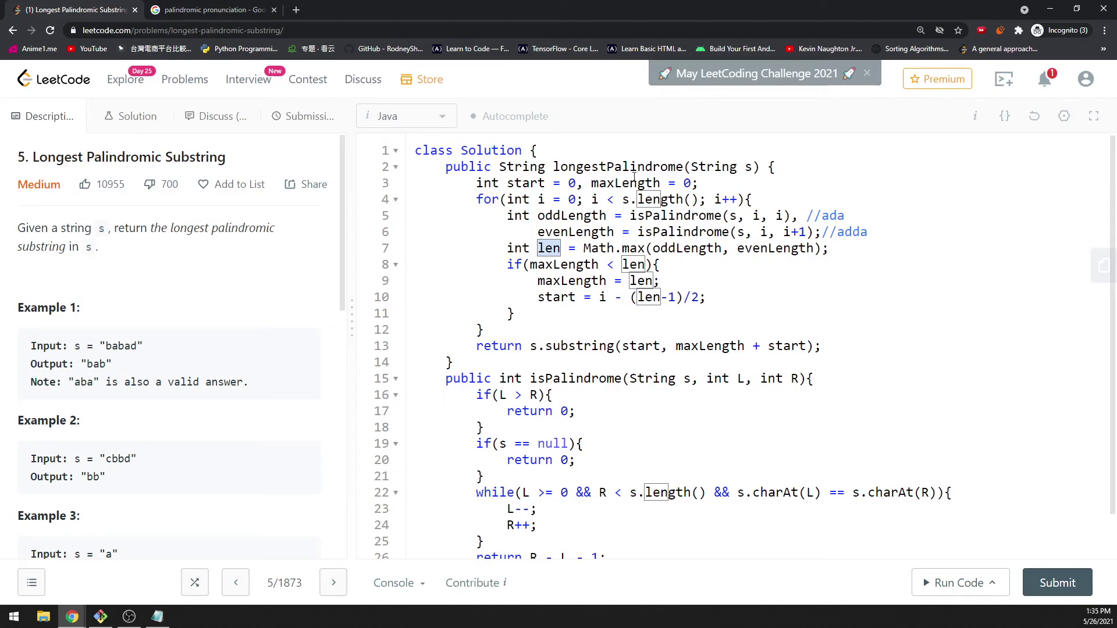
scroll(634, 216, "down", 1)
scroll(644, 312, "up", 1)
left_click_drag(476, 199, 530, 333)
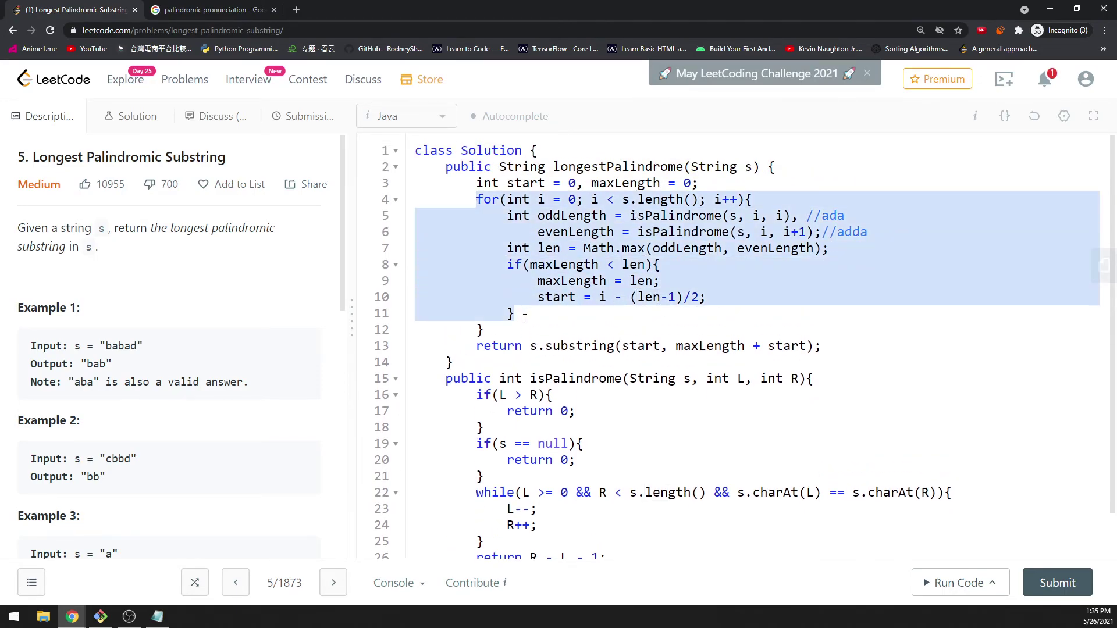
left_click_drag(464, 494, 522, 543)
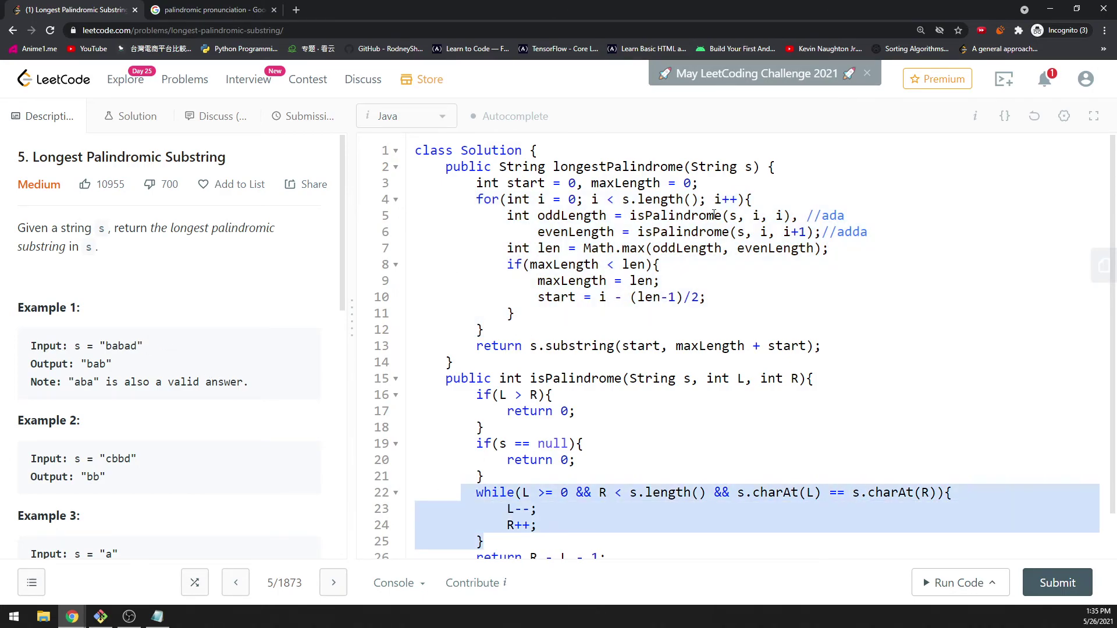
double_click(487, 199)
left_click(516, 328, "shift")
scroll(484, 415, "down", 1)
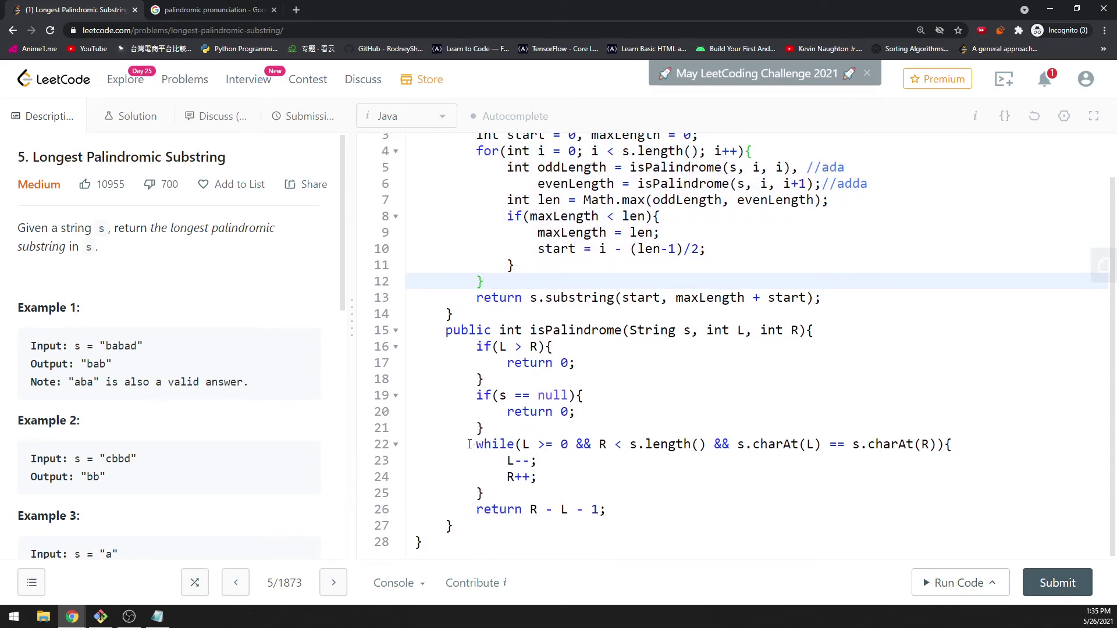
left_click_drag(476, 444, 505, 489)
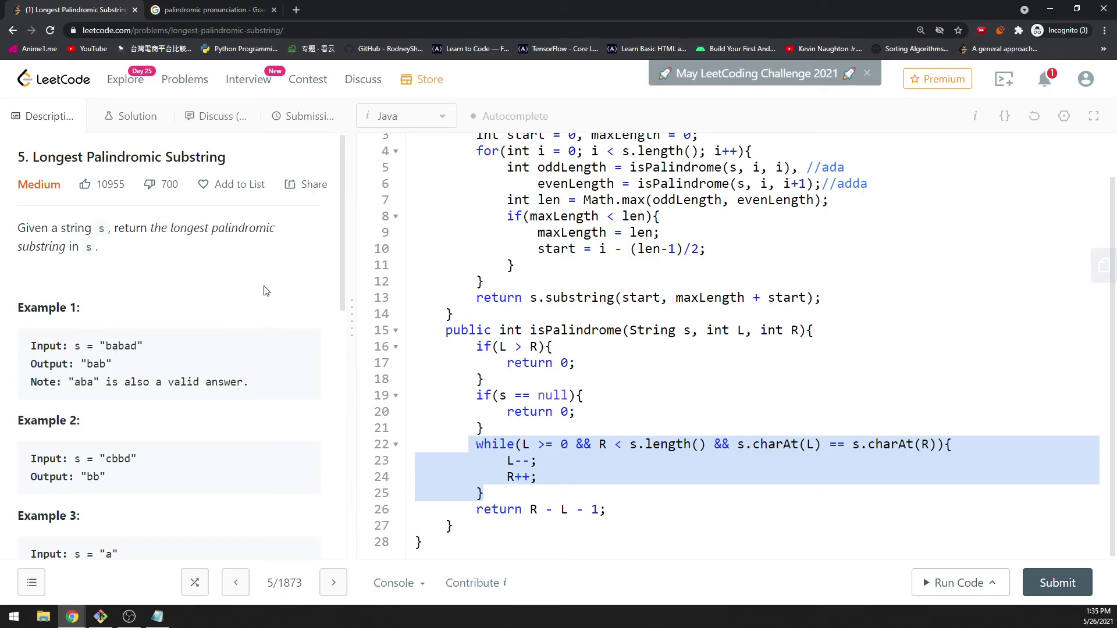
scroll(568, 270, "up", 1)
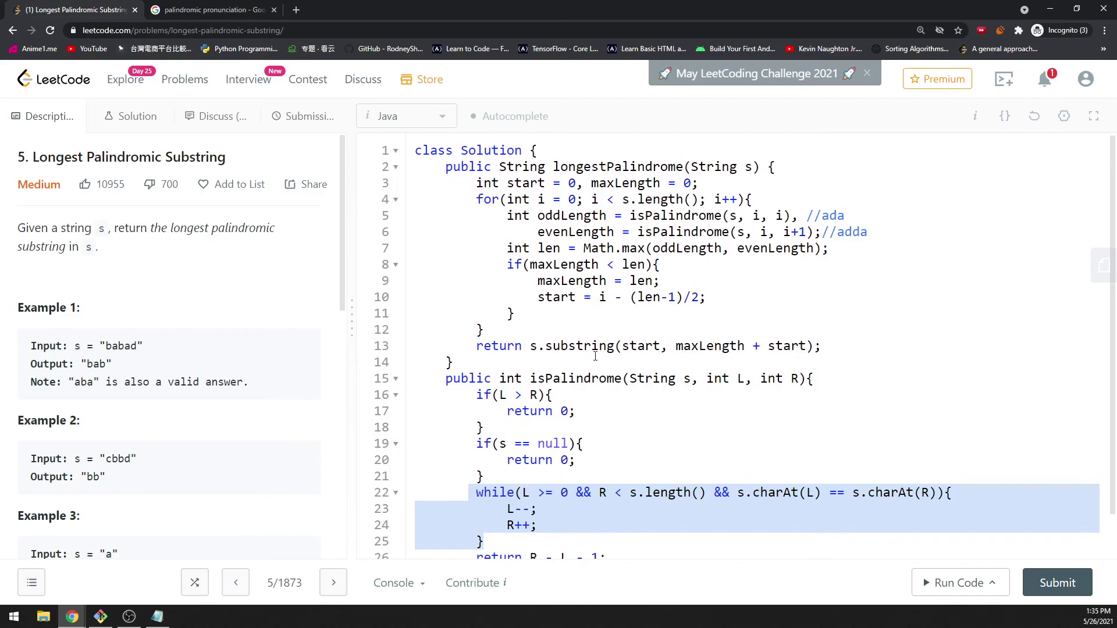
- Annotate isPalindrome with O(N/2) and the for loop with O(N), discarding a draft total line
left_click(885, 377)
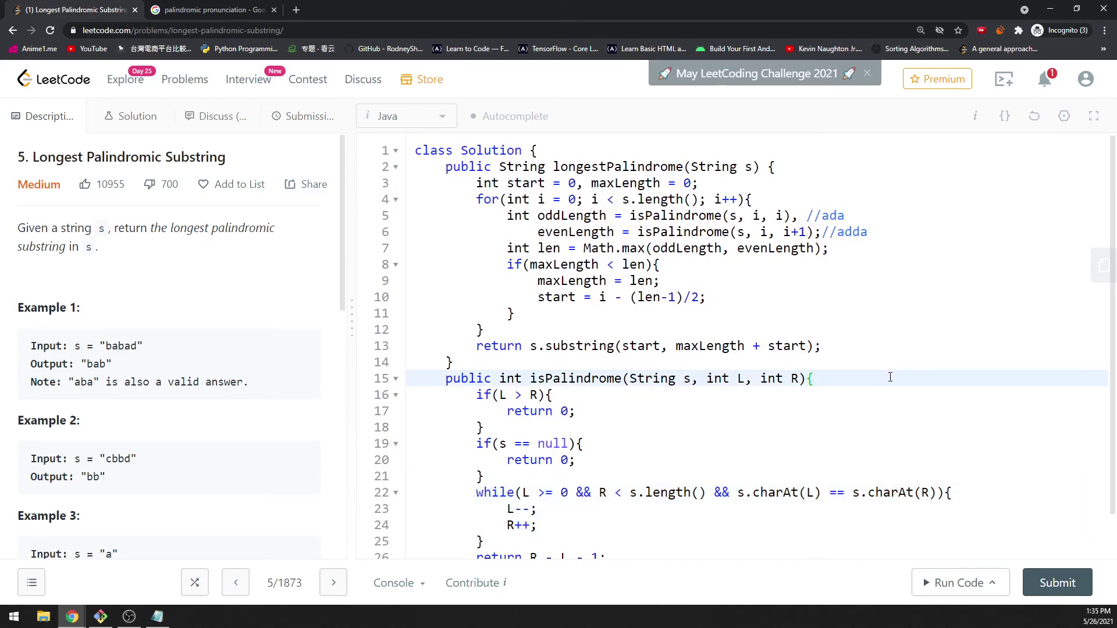
type("O(")
type("N/2")
left_click(770, 196)
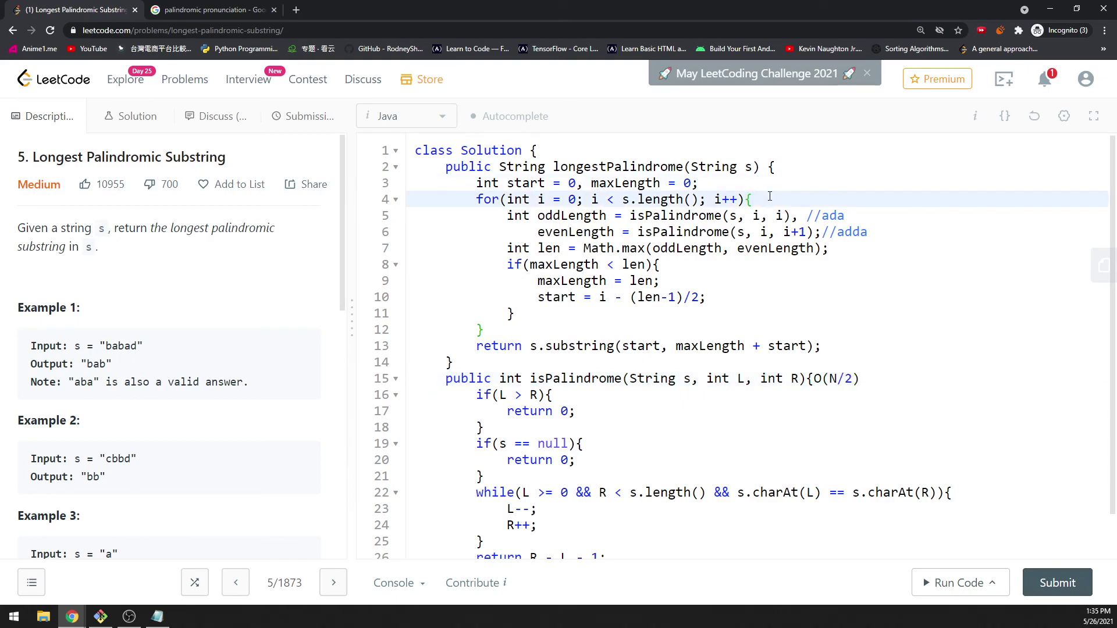
type("O(N")
left_click(879, 346)
key("Return")
type("O(N) * O(N/2) = ")
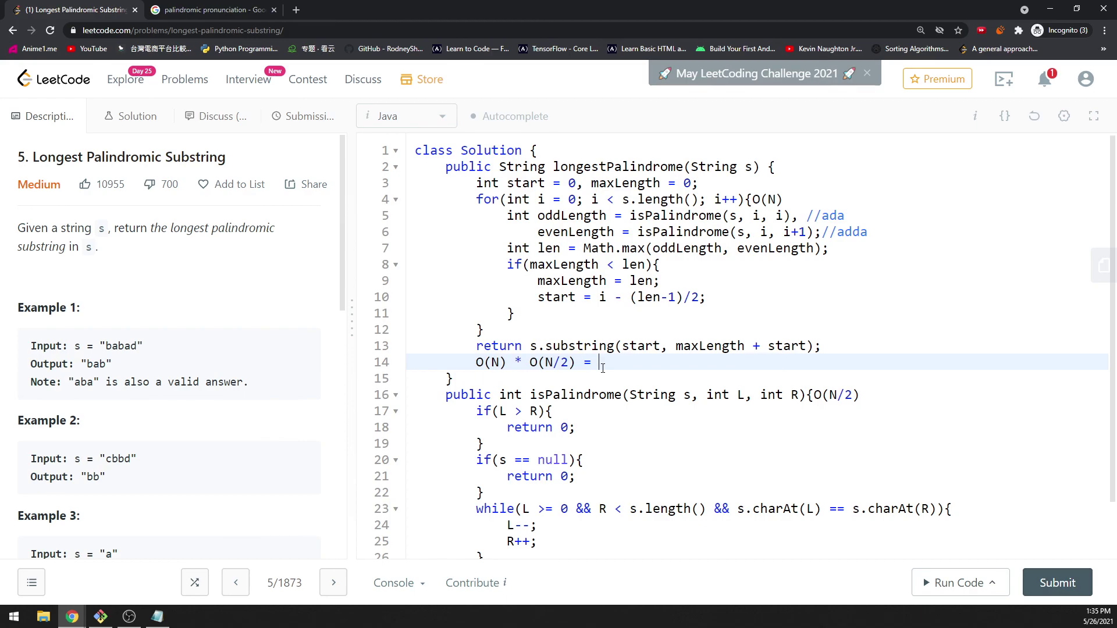
type("N^")
key("BackSpace")
type("^2")
left_click_drag(889, 356, 879, 341)
key("BackSpace")
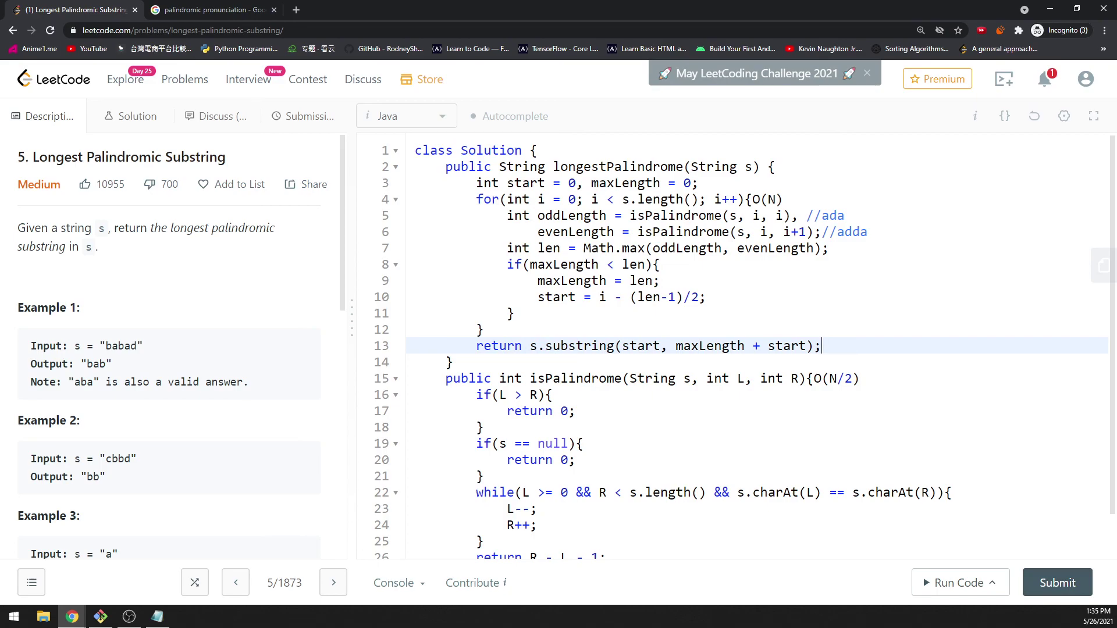